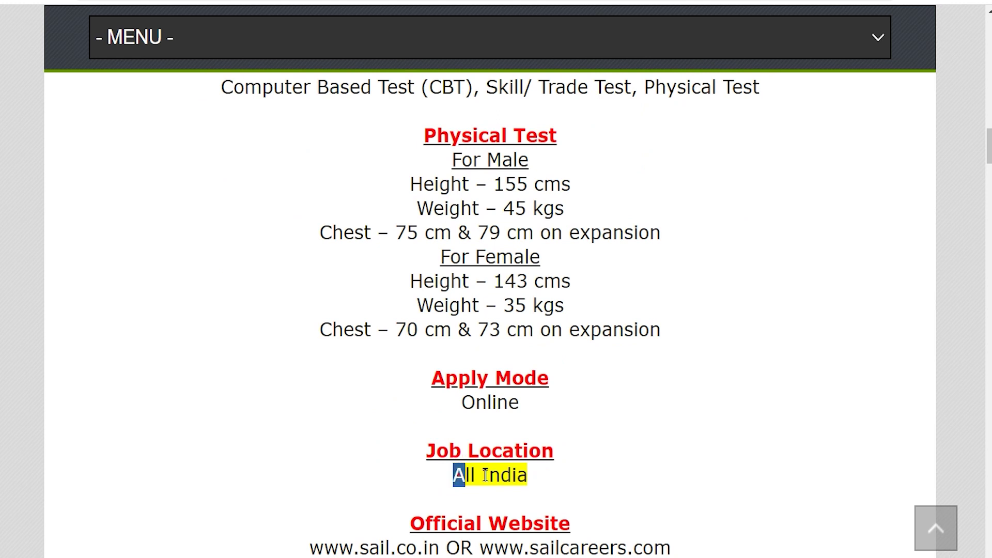
- Open the official notification PDF, ACTT (NAC) 2023.pdf, from the article's Important Links
{"action": "scroll", "coordinate": [553, 420], "scroll_direction": "down", "scroll_amount": 3}
{"action": "left_click_drag", "start_coordinate": [418, 449], "coordinate": [553, 448]}
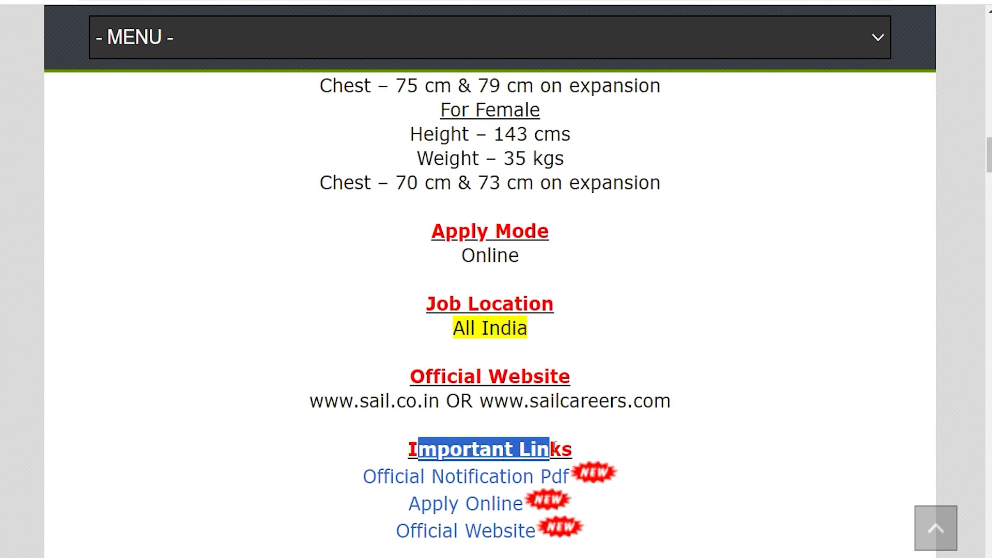
{"action": "left_click_drag", "start_coordinate": [342, 479], "coordinate": [543, 476]}
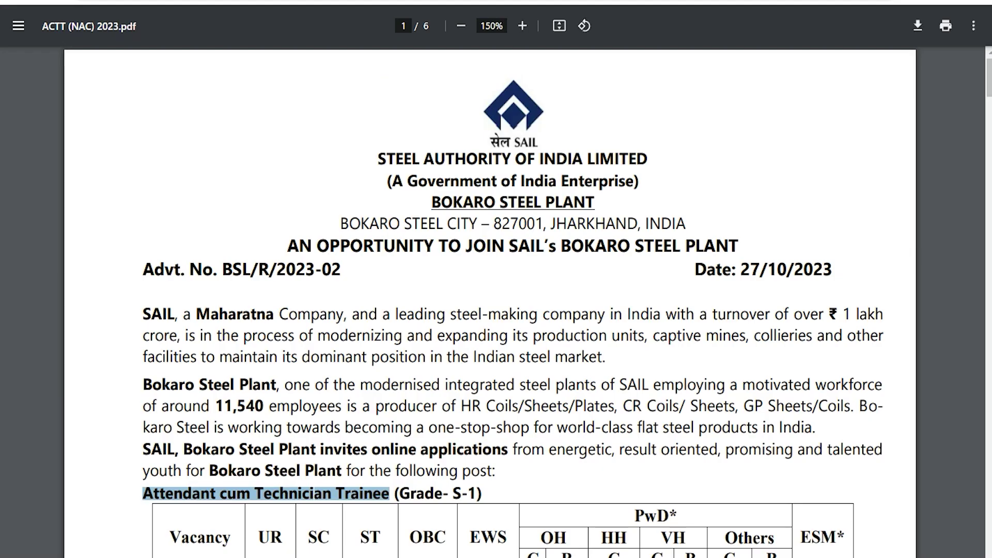
{"action": "left_click", "coordinate": [354, 80]}
{"action": "left_click_drag", "start_coordinate": [292, 314], "coordinate": [465, 313]}
- Skim the notification PDF, then return to the job article's Apply Online link
{"action": "scroll", "coordinate": [465, 314], "scroll_direction": "down", "scroll_amount": 15}
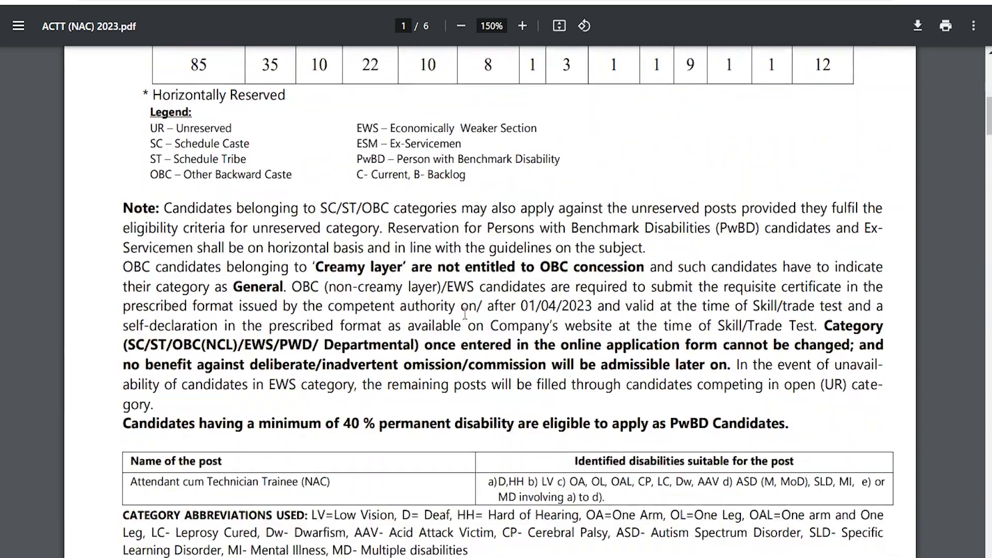
{"action": "scroll", "coordinate": [465, 314], "scroll_direction": "down", "scroll_amount": 12}
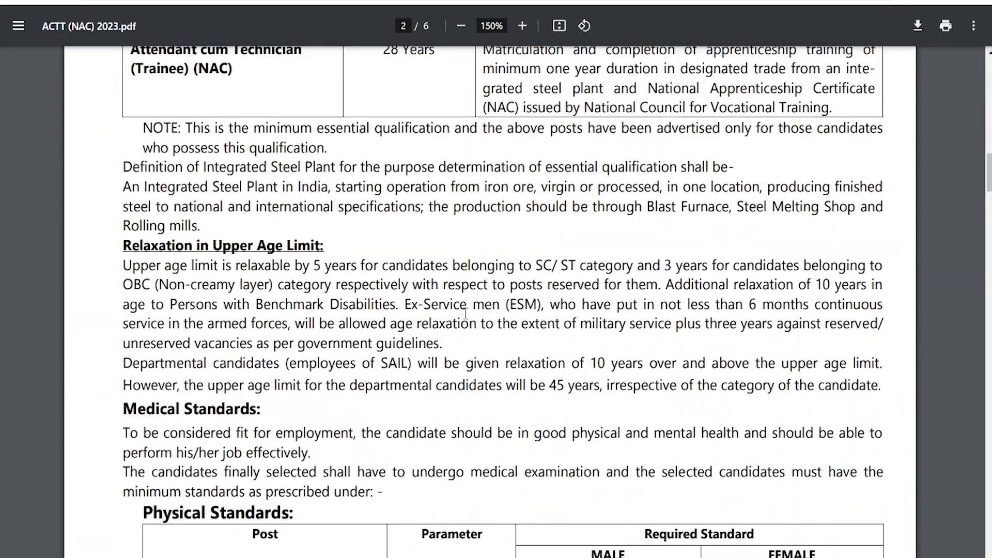
{"action": "scroll", "coordinate": [466, 314], "scroll_direction": "up", "scroll_amount": 20}
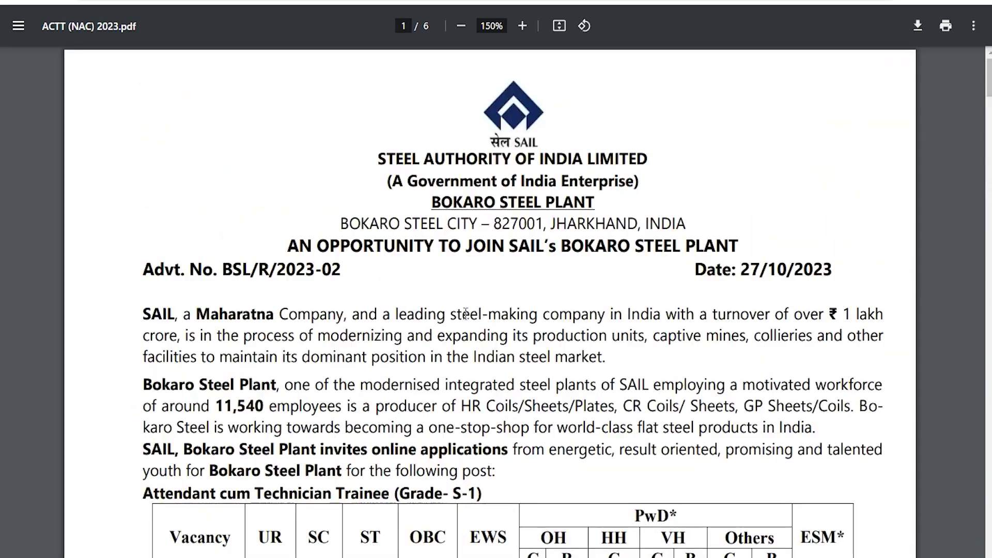
{"action": "left_click", "coordinate": [336, 2]}
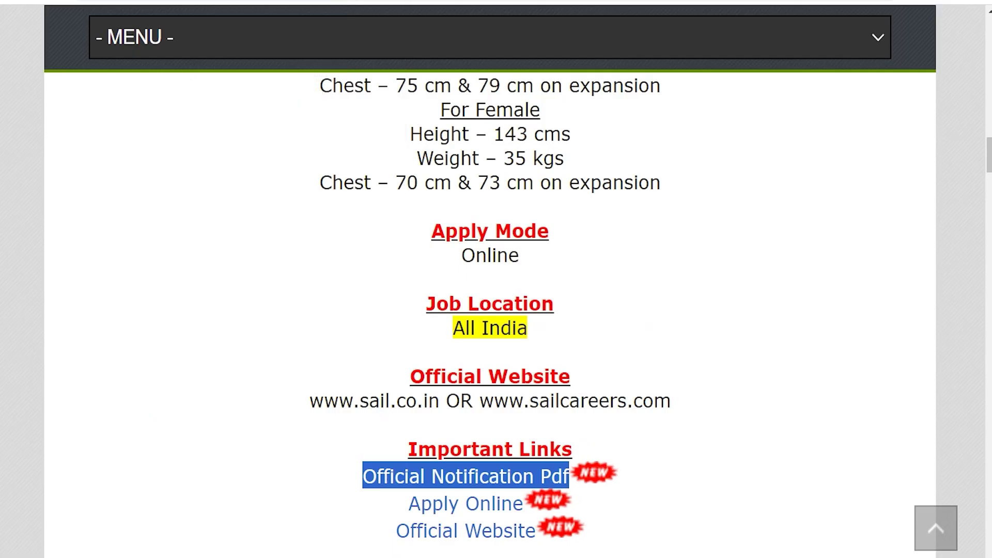
{"action": "left_click_drag", "start_coordinate": [387, 502], "coordinate": [532, 507]}
- Go from the Apply Online login page to the ACTT new registration form
{"action": "left_click", "coordinate": [495, 513]}
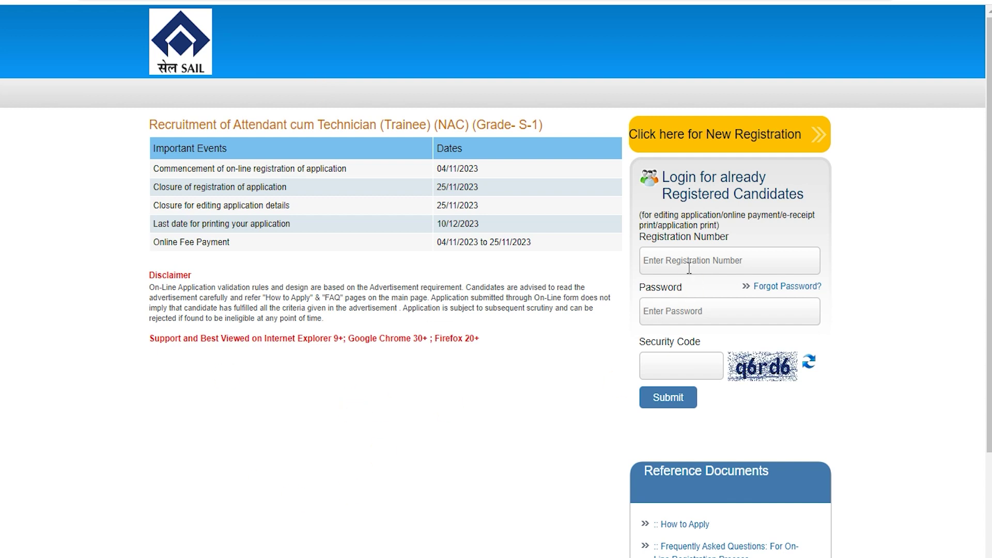
{"action": "left_click", "coordinate": [686, 364]}
{"action": "left_click_drag", "start_coordinate": [158, 124], "coordinate": [541, 123]}
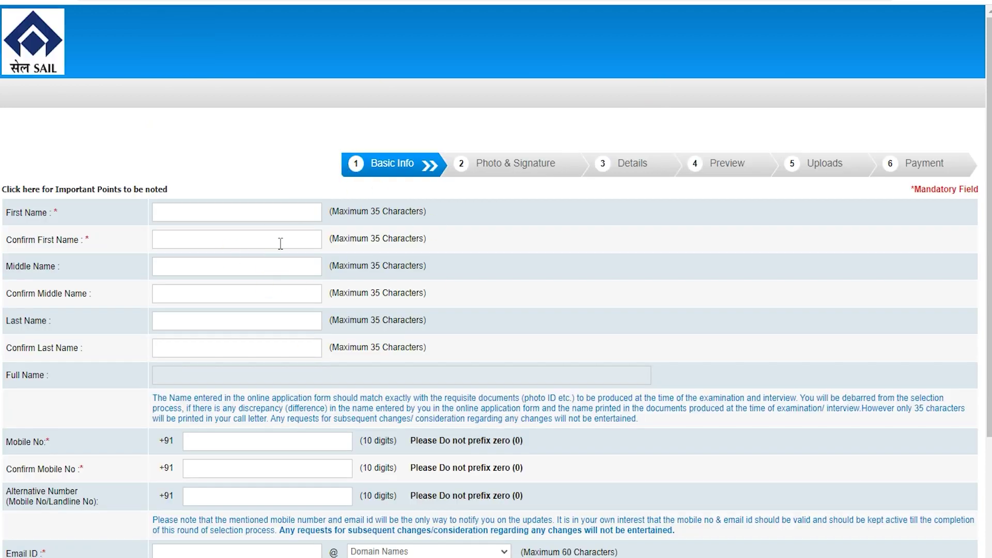
- Enter the candidate's first name and confirm it
{"action": "left_click", "coordinate": [262, 213]}
{"action": "type", "text": "Amit"}
{"action": "key", "text": "Tab"}
{"action": "type", "text": "Ami"}
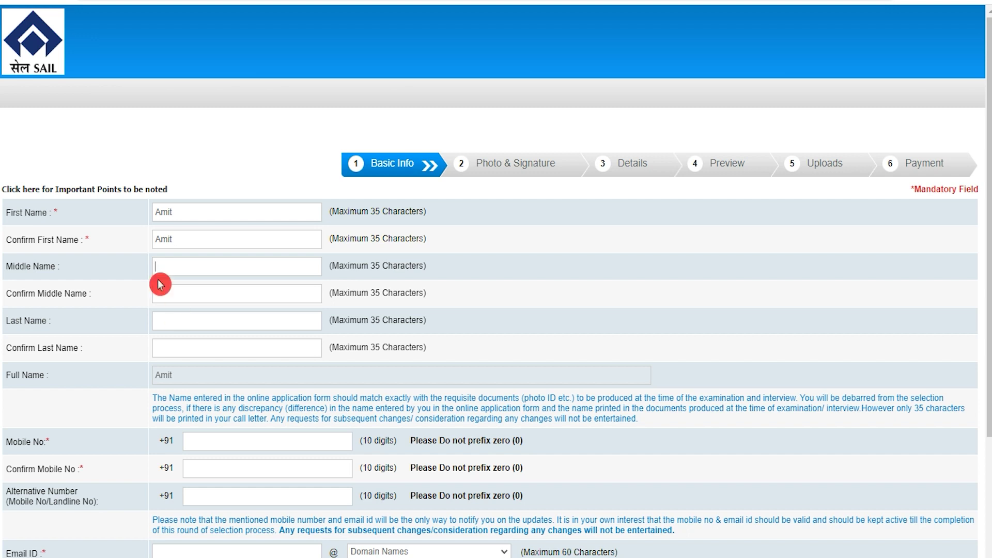
- Fill in mobile number, alternative contact, e-mail with its domain, and the security code
{"action": "left_click", "coordinate": [207, 442]}
{"action": "scroll", "coordinate": [239, 372], "scroll_direction": "down", "scroll_amount": 3}
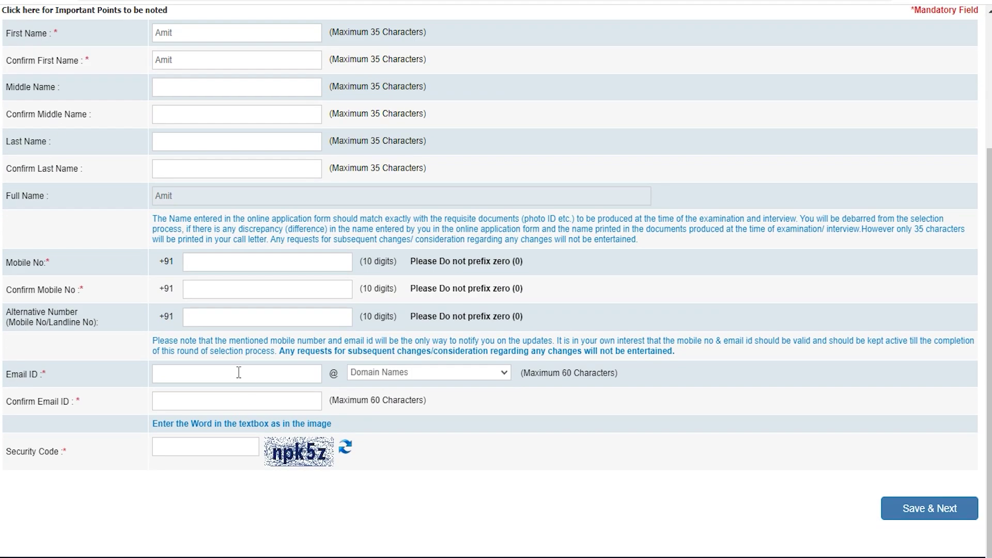
{"action": "left_click", "coordinate": [236, 289]}
{"action": "left_click", "coordinate": [207, 317]}
{"action": "type", "text": "abc"}
{"action": "left_click", "coordinate": [424, 372]}
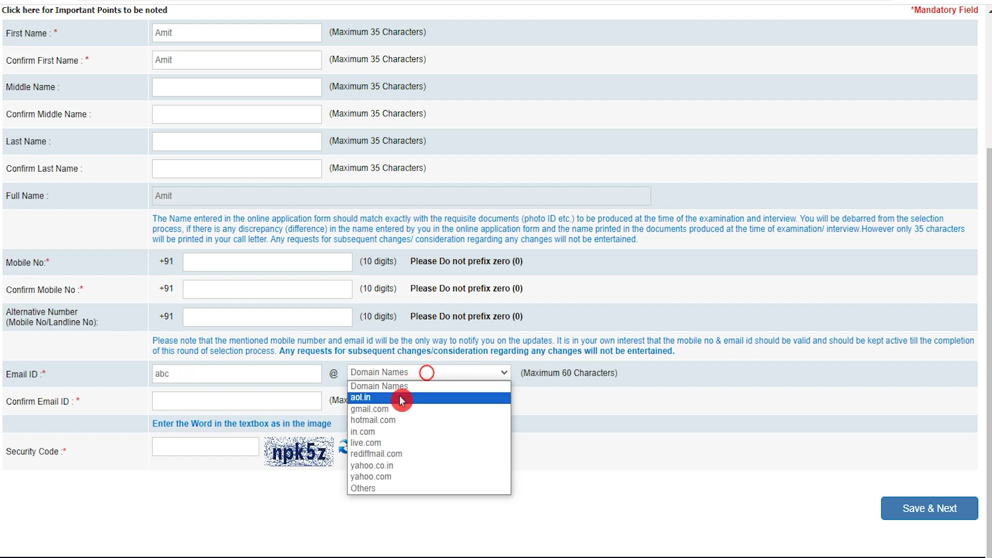
{"action": "left_click", "coordinate": [382, 467]}
{"action": "left_click", "coordinate": [185, 400]}
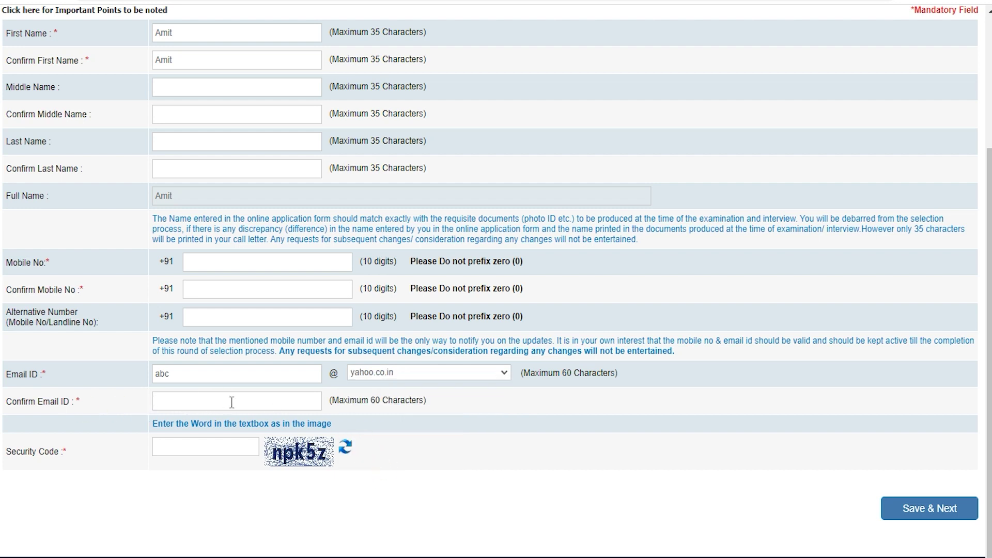
{"action": "left_click", "coordinate": [175, 444]}
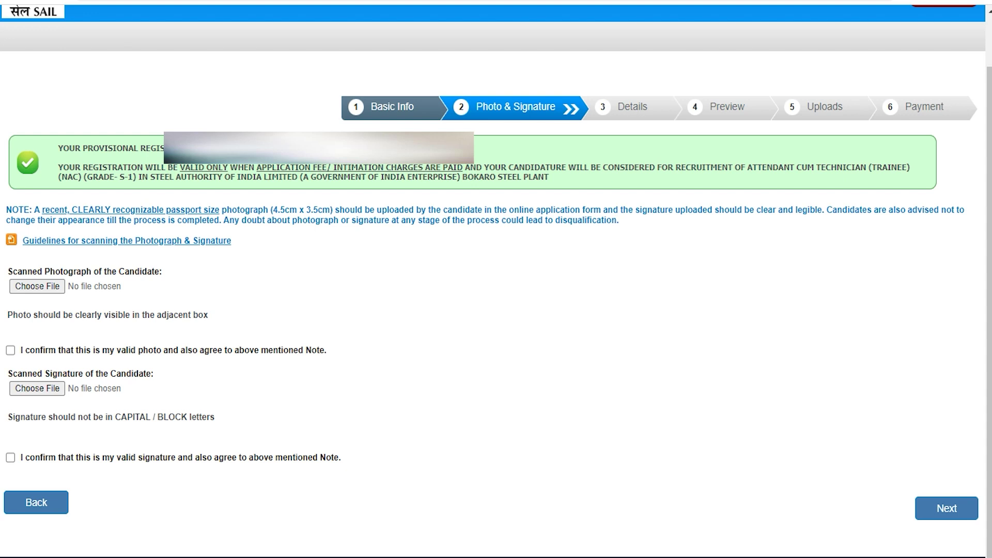
{"action": "left_click", "coordinate": [61, 287]}
{"action": "left_click", "coordinate": [561, 391]}
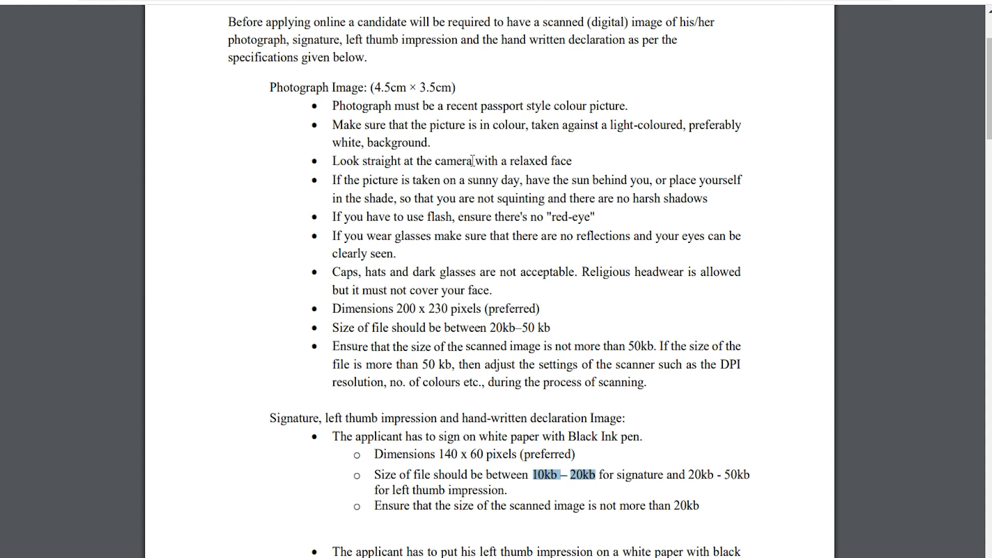
{"action": "left_click_drag", "start_coordinate": [492, 328], "coordinate": [552, 326]}
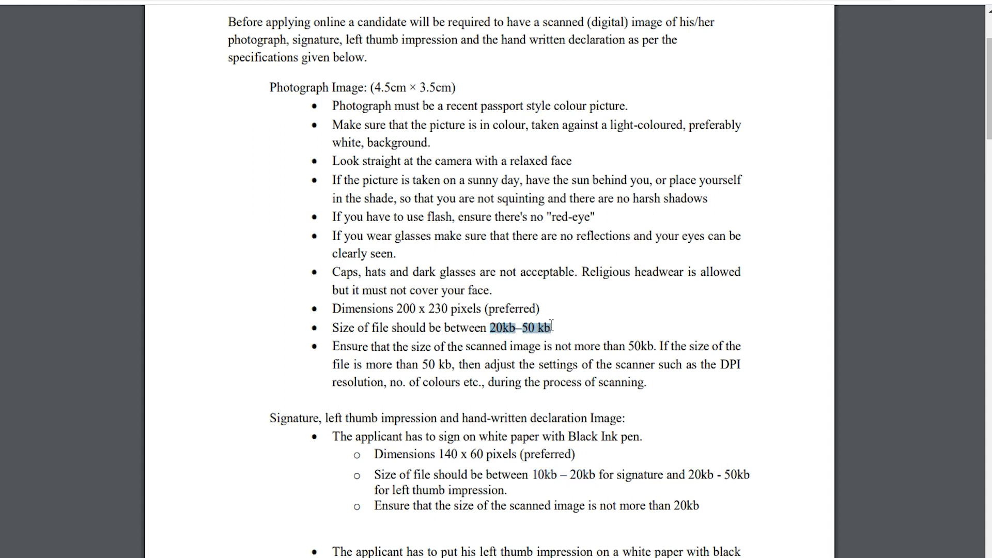
{"action": "left_click_drag", "start_coordinate": [534, 475], "coordinate": [592, 474]}
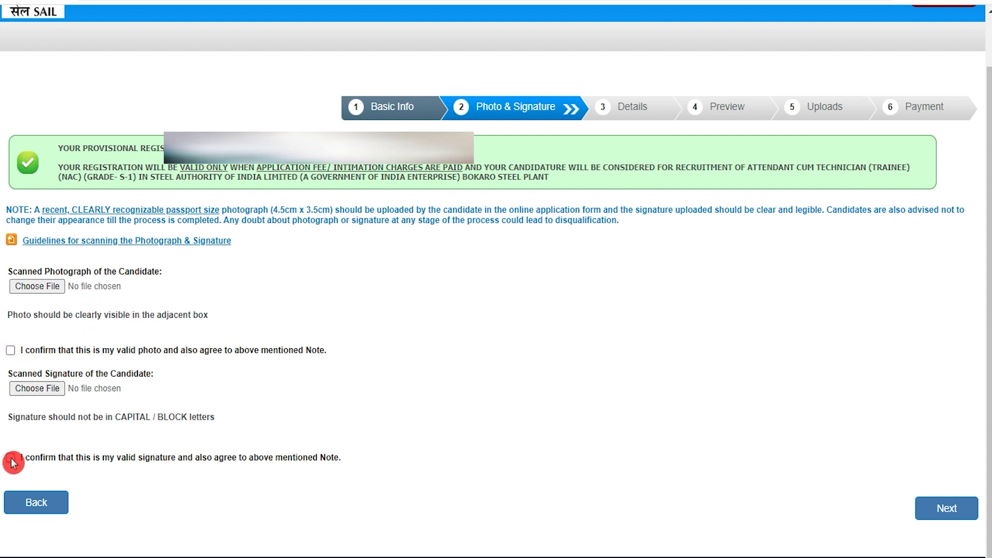
- On the Details step, select category SC and answer No to benchmark disability
{"action": "left_click", "coordinate": [948, 509]}
{"action": "left_click", "coordinate": [231, 301]}
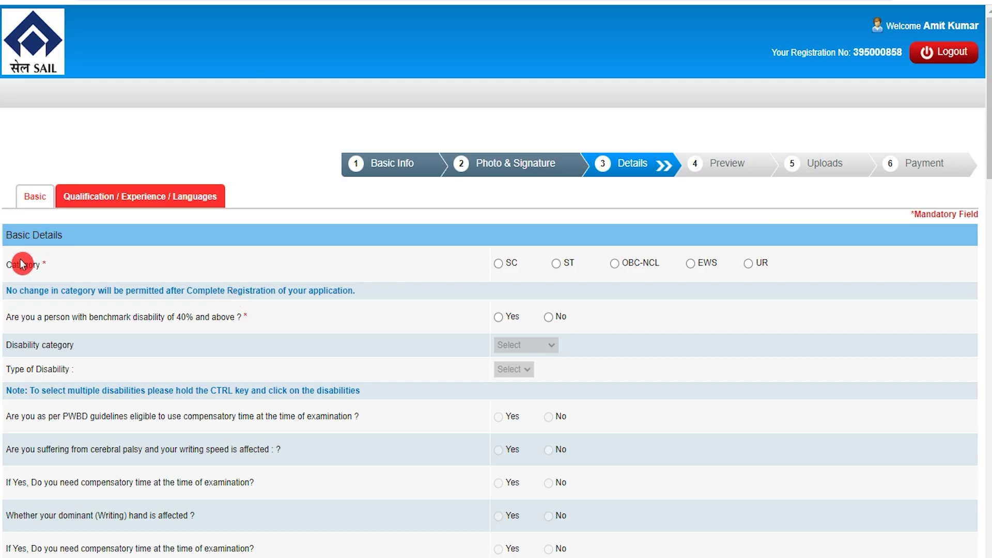
{"action": "left_click", "coordinate": [498, 263]}
{"action": "left_click", "coordinate": [606, 176]}
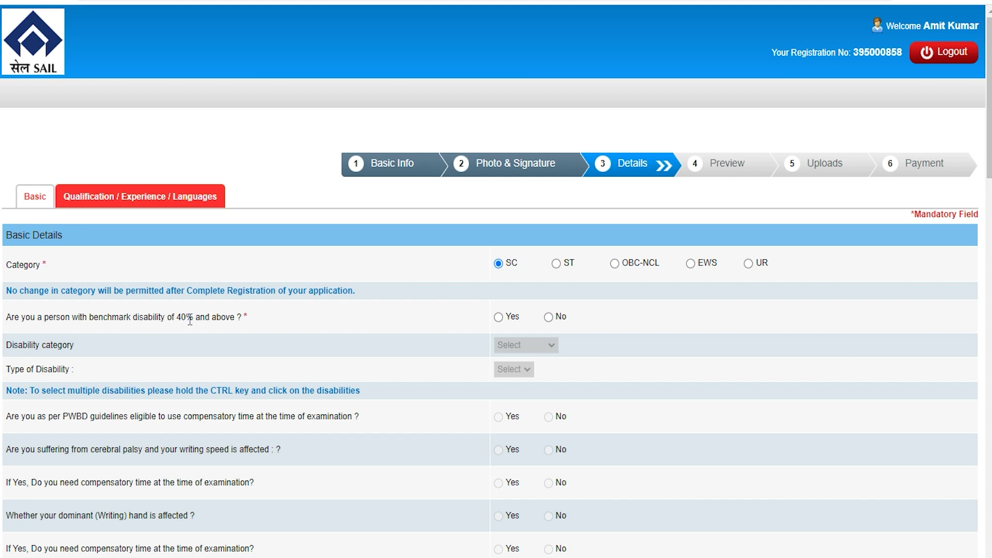
{"action": "left_click", "coordinate": [498, 317]}
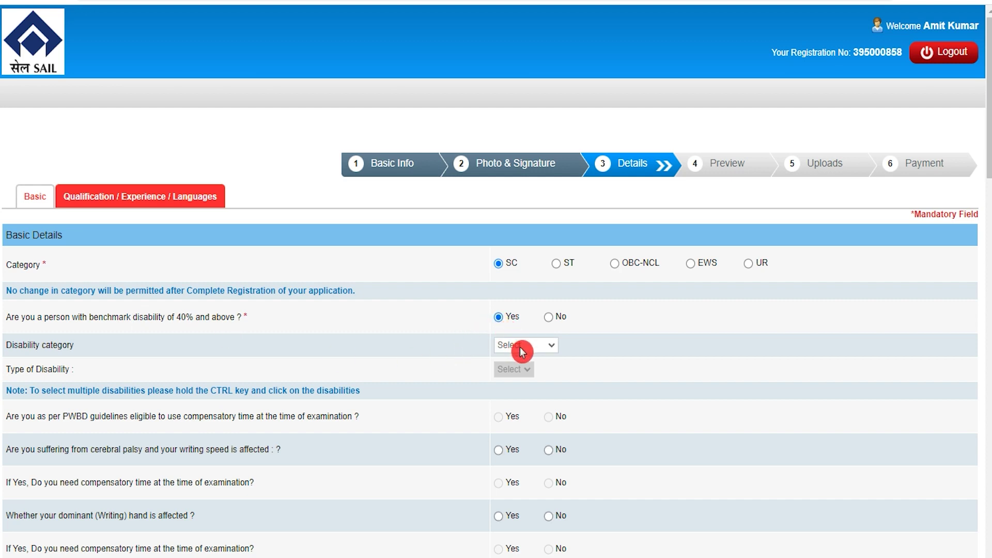
{"action": "left_click", "coordinate": [549, 317]}
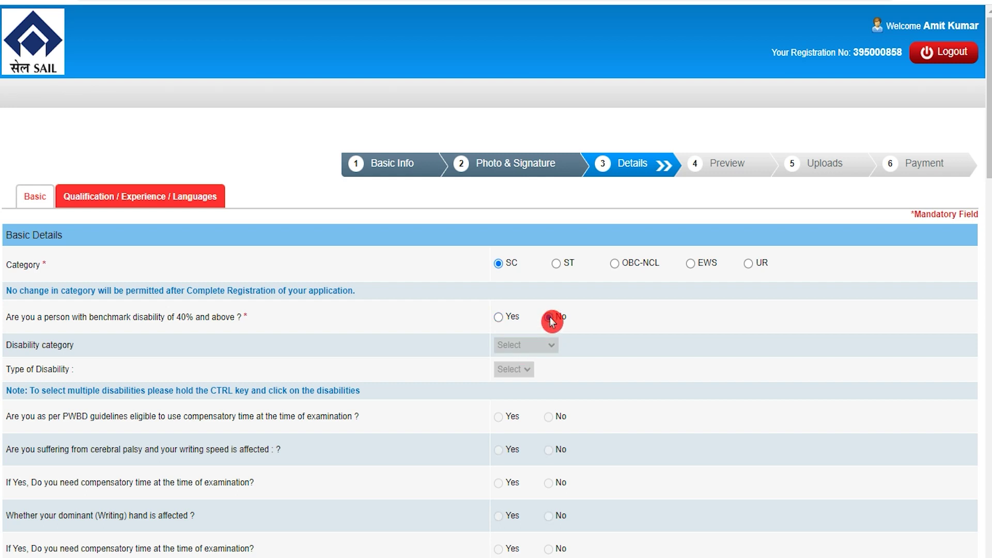
- Set religion to Hindu and answer No to religious minority
{"action": "scroll", "coordinate": [548, 457], "scroll_direction": "down", "scroll_amount": 3}
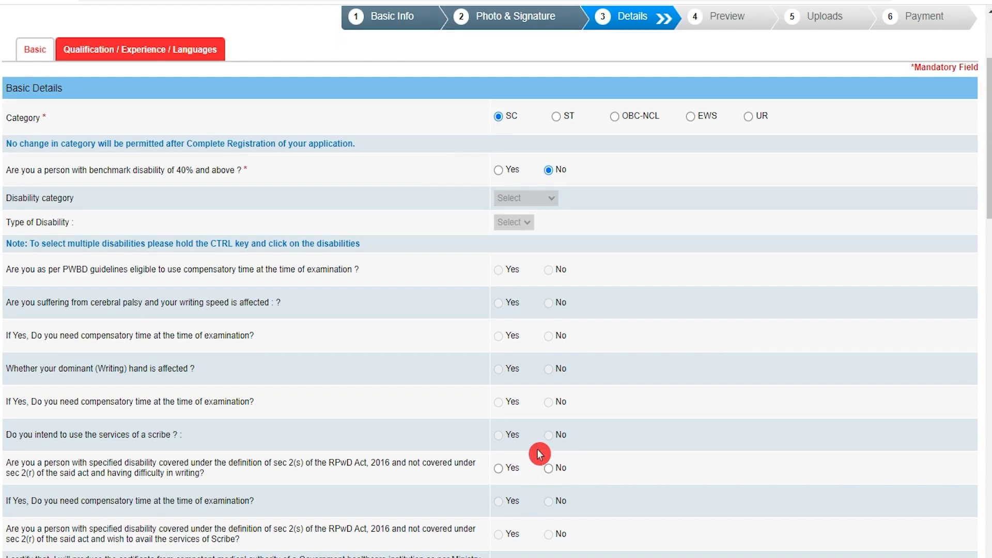
{"action": "scroll", "coordinate": [550, 393], "scroll_direction": "down", "scroll_amount": 4}
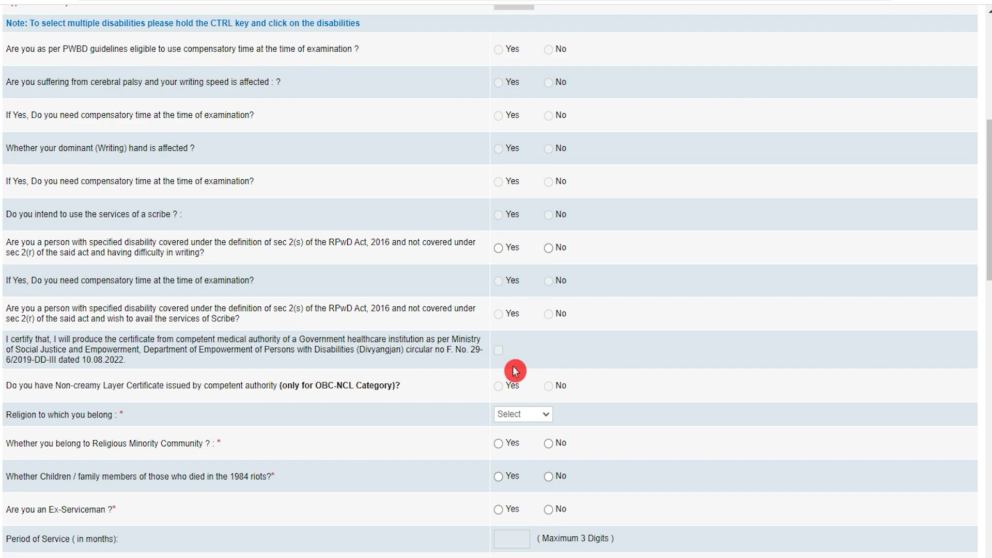
{"action": "left_click", "coordinate": [15, 413]}
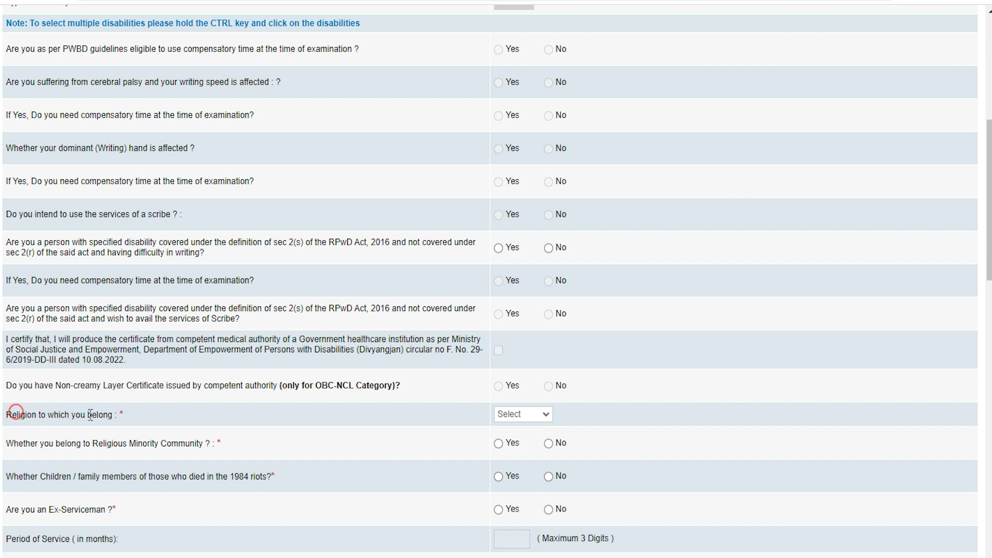
{"action": "left_click", "coordinate": [548, 415]}
{"action": "left_click", "coordinate": [530, 465]}
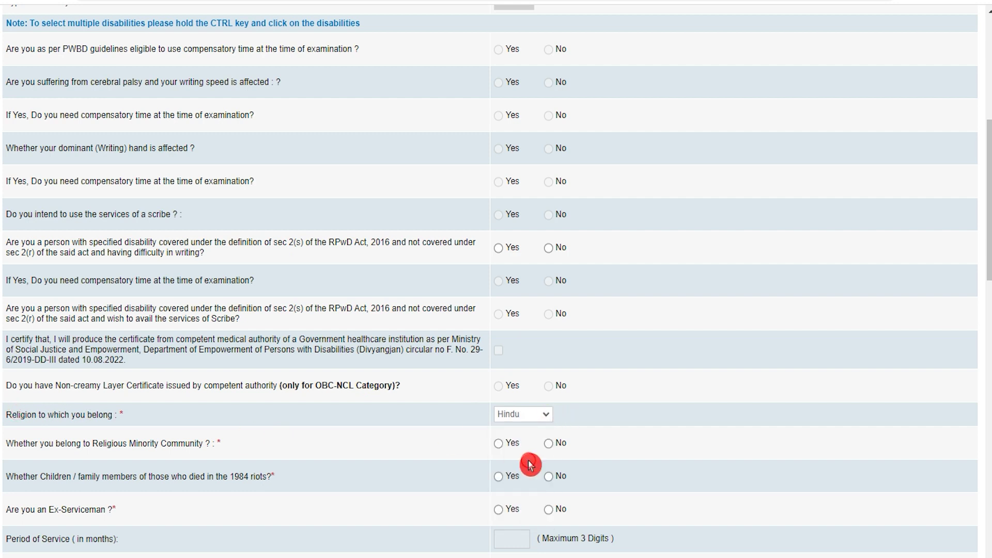
{"action": "left_click", "coordinate": [40, 440]}
{"action": "left_click", "coordinate": [500, 444]}
{"action": "left_click", "coordinate": [548, 443]}
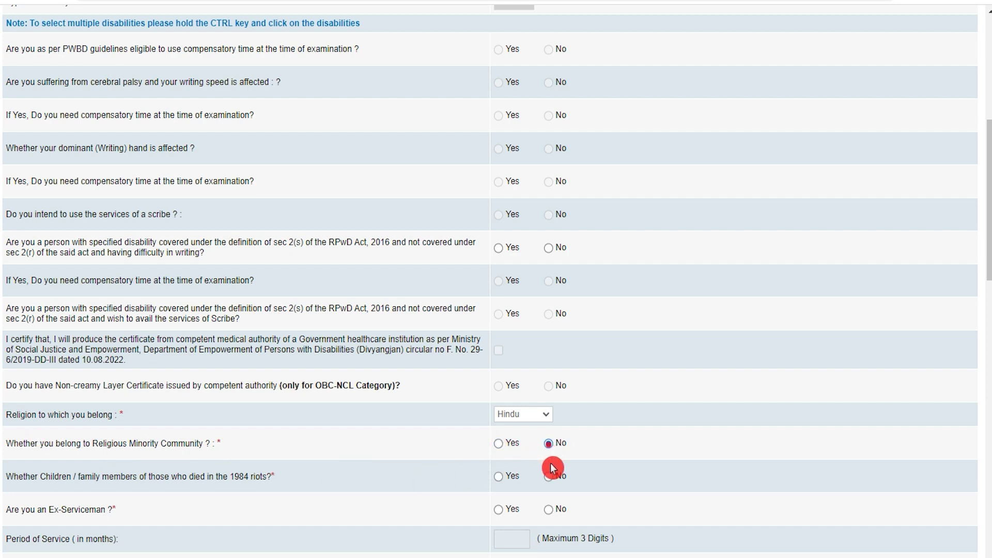
- Answer No to the 1984 riots and ex-serviceman questions
{"action": "scroll", "coordinate": [196, 480], "scroll_direction": "down", "scroll_amount": 3}
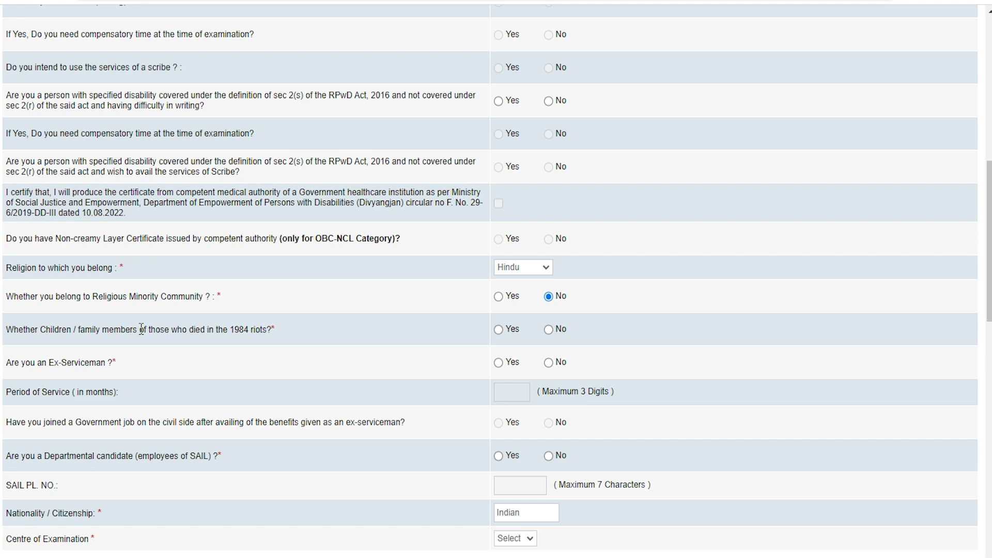
{"action": "left_click", "coordinate": [175, 329]}
{"action": "left_click", "coordinate": [334, 341]}
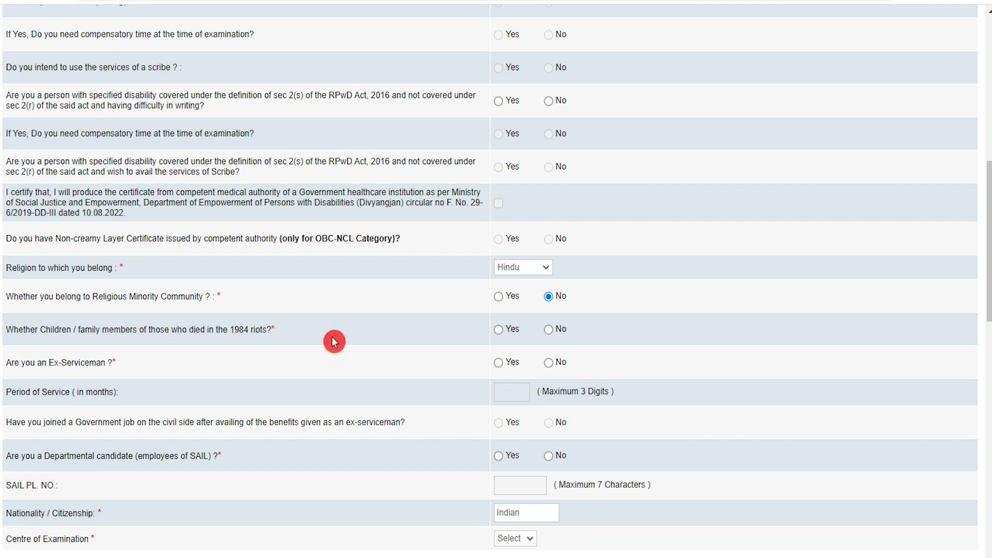
{"action": "left_click", "coordinate": [499, 330]}
{"action": "left_click", "coordinate": [8, 368]}
{"action": "left_click", "coordinate": [500, 368]}
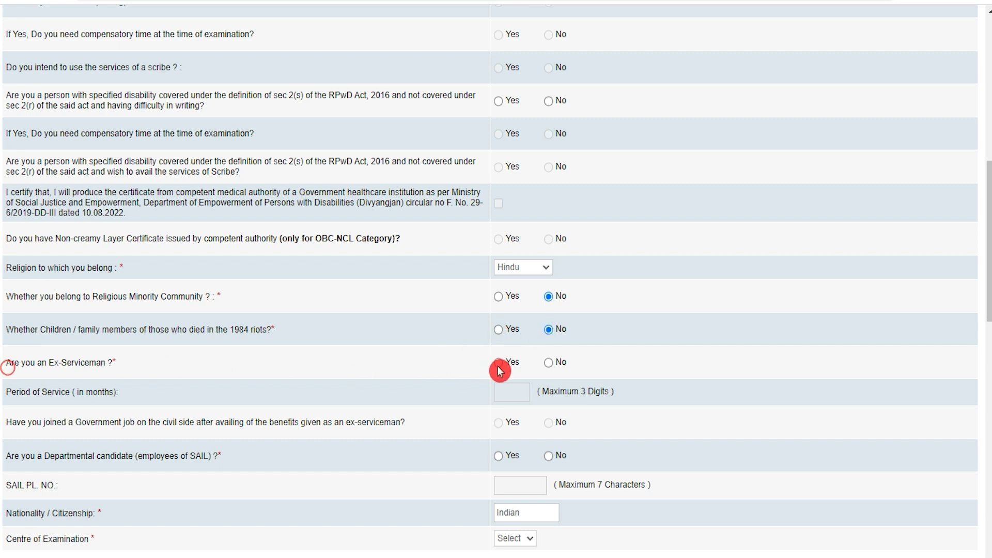
{"action": "left_click", "coordinate": [549, 363]}
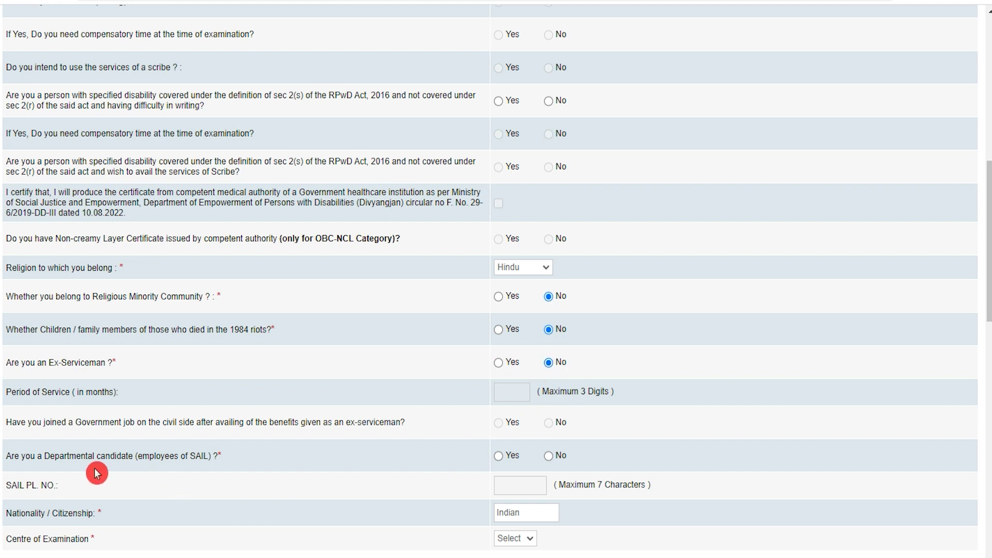
{"action": "left_click", "coordinate": [47, 457]}
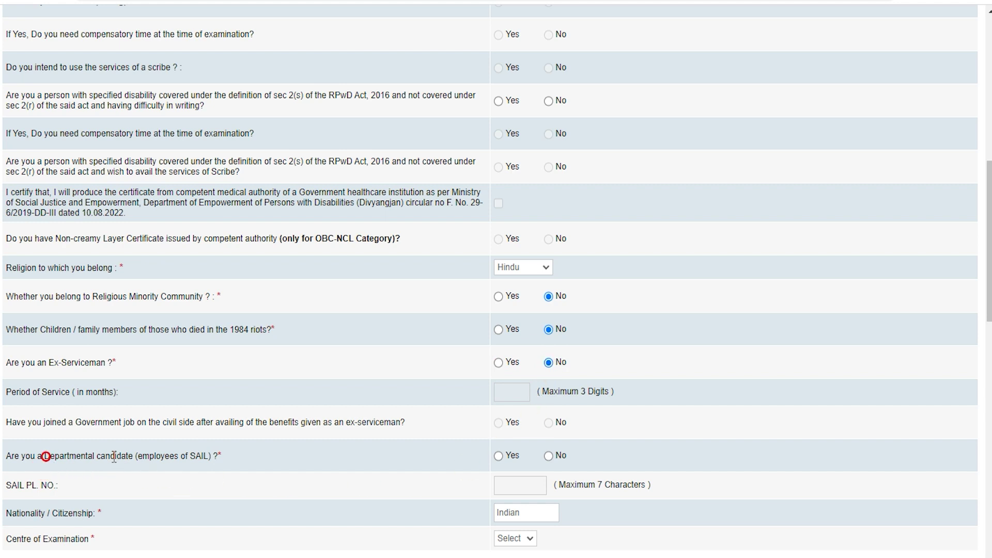
{"action": "left_click", "coordinate": [601, 469]}
- Answer No to departmental candidate and choose Ranchi as examination centre
{"action": "scroll", "coordinate": [600, 467], "scroll_direction": "down", "scroll_amount": 3}
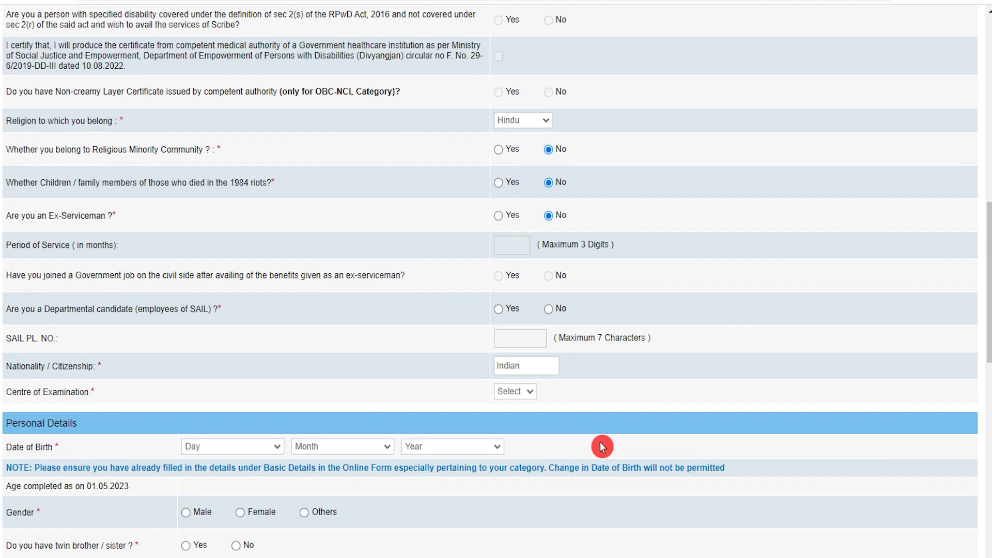
{"action": "left_click", "coordinate": [499, 310]}
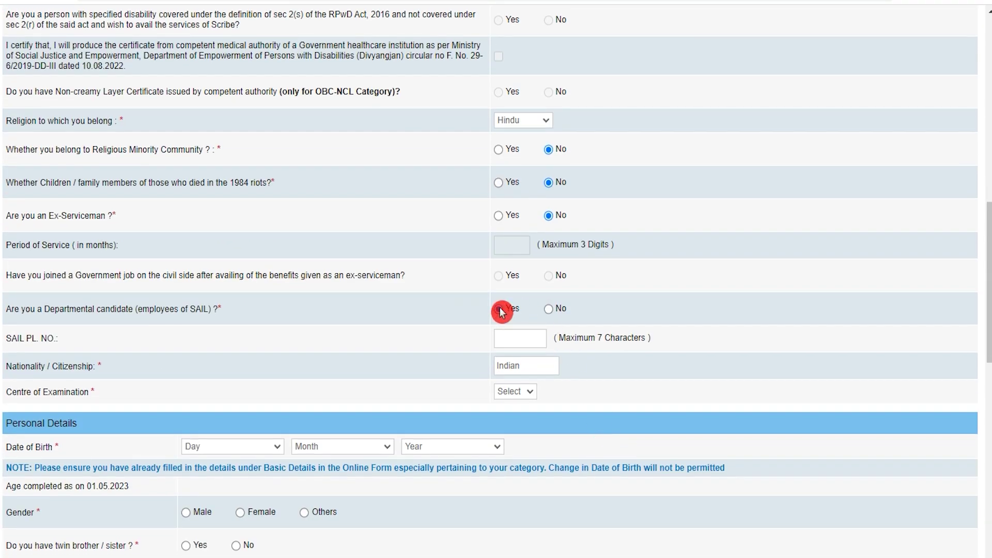
{"action": "left_click", "coordinate": [549, 309]}
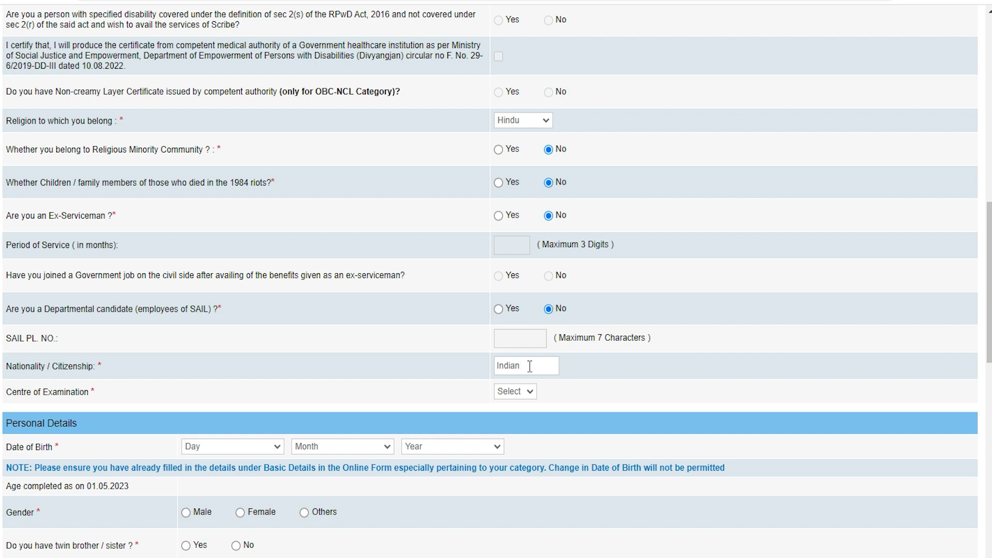
{"action": "left_click", "coordinate": [521, 387]}
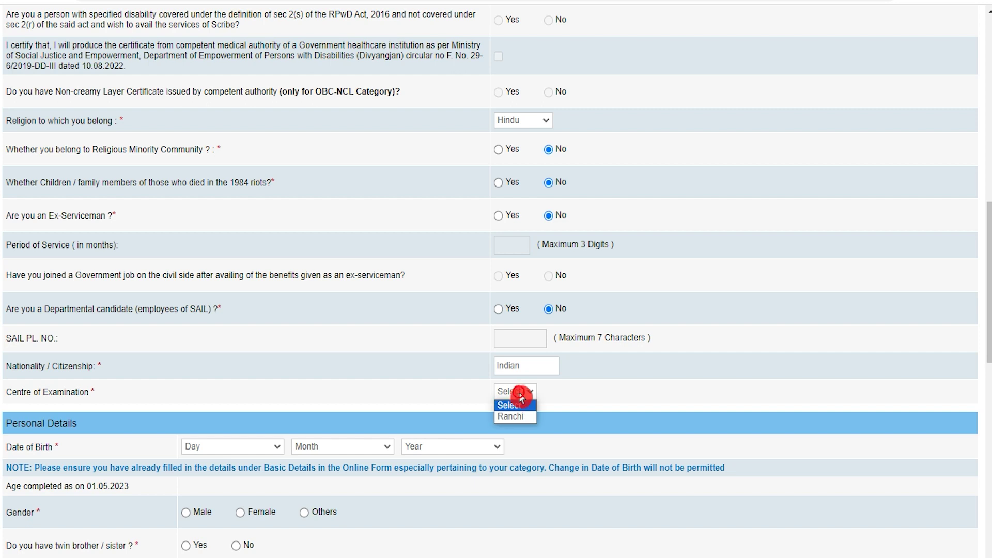
{"action": "left_click", "coordinate": [516, 417]}
{"action": "scroll", "coordinate": [476, 383], "scroll_direction": "down", "scroll_amount": 4}
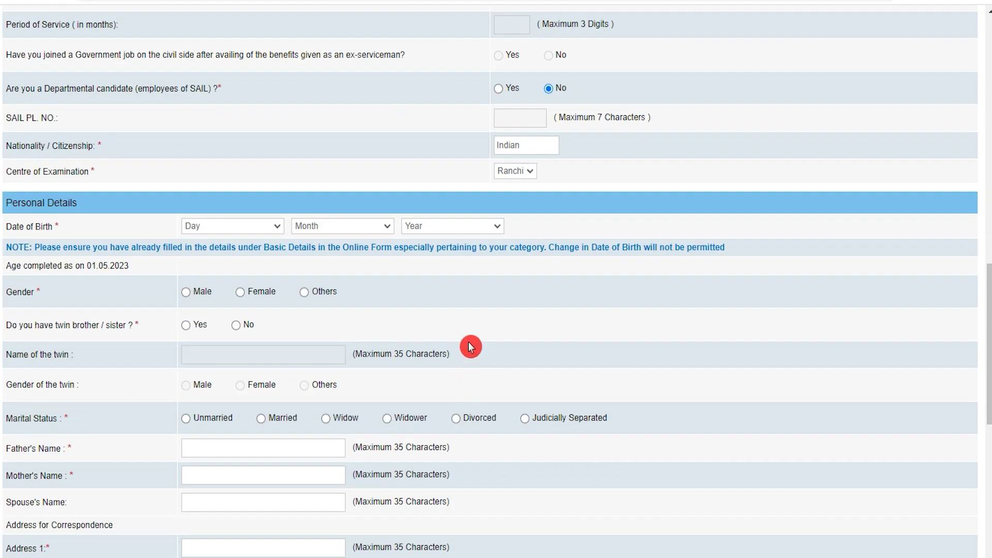
{"action": "left_click", "coordinate": [184, 226]}
{"action": "left_click", "coordinate": [215, 284]}
{"action": "left_click", "coordinate": [341, 228]}
{"action": "left_click", "coordinate": [344, 285]}
{"action": "left_click", "coordinate": [440, 226]}
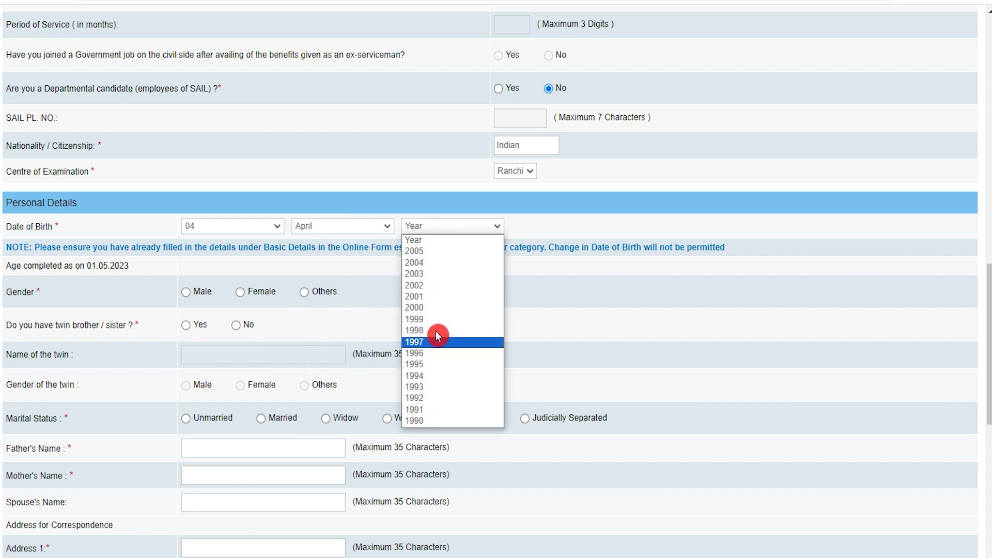
{"action": "left_click", "coordinate": [433, 297]}
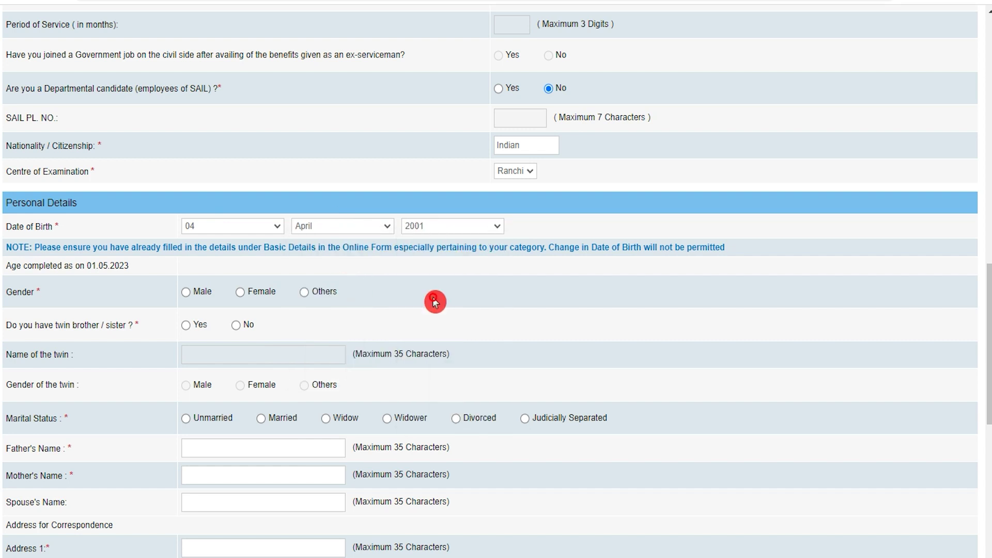
- Mark gender as Male and answer No to having a twin
{"action": "left_click", "coordinate": [186, 294]}
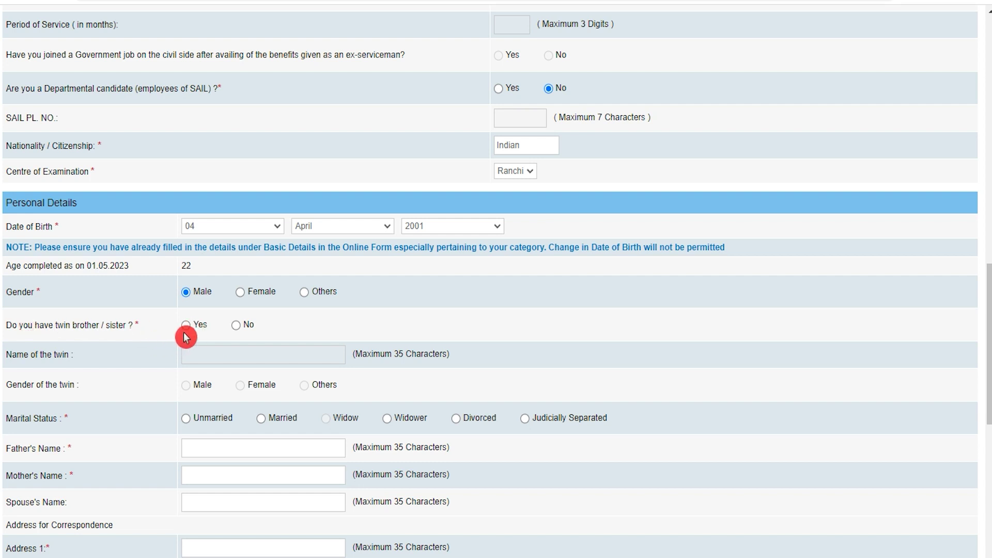
{"action": "left_click", "coordinate": [185, 327]}
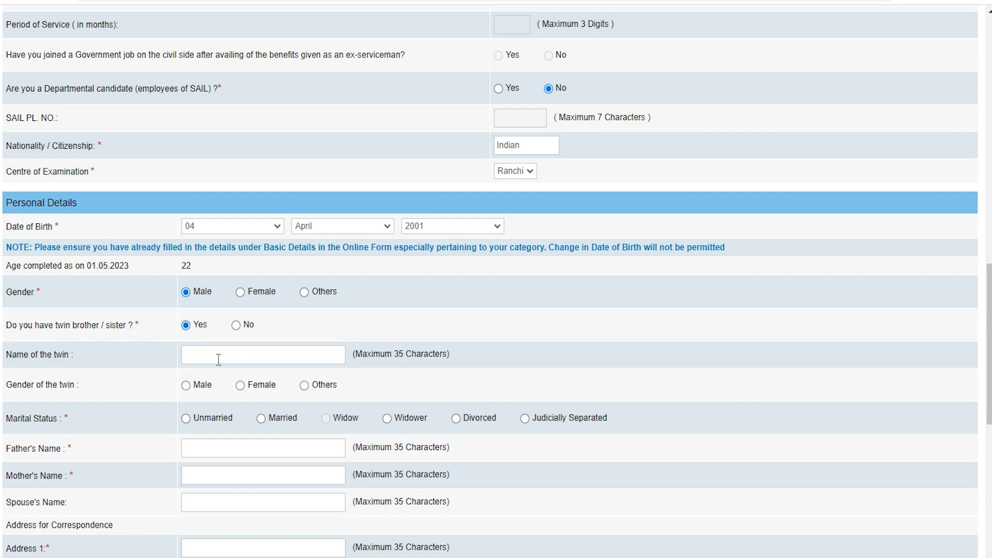
{"action": "left_click", "coordinate": [235, 327]}
{"action": "scroll", "coordinate": [269, 361], "scroll_direction": "down", "scroll_amount": 3}
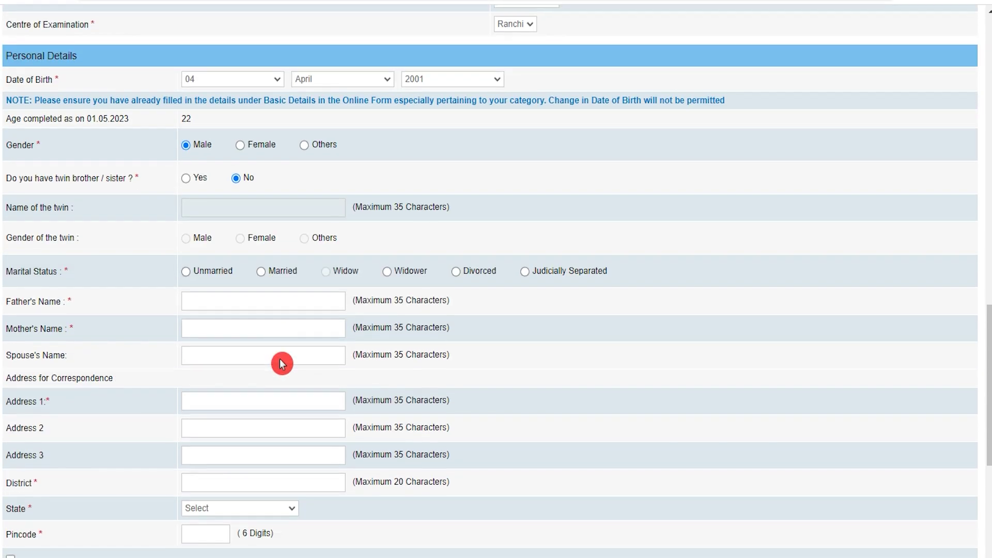
- Set marital status to Unmarried and enter the father's and mother's names
{"action": "left_click", "coordinate": [185, 271]}
{"action": "scroll", "coordinate": [252, 319], "scroll_direction": "down", "scroll_amount": 3}
{"action": "left_click", "coordinate": [219, 155]}
{"action": "type", "text": "Rakesh"}
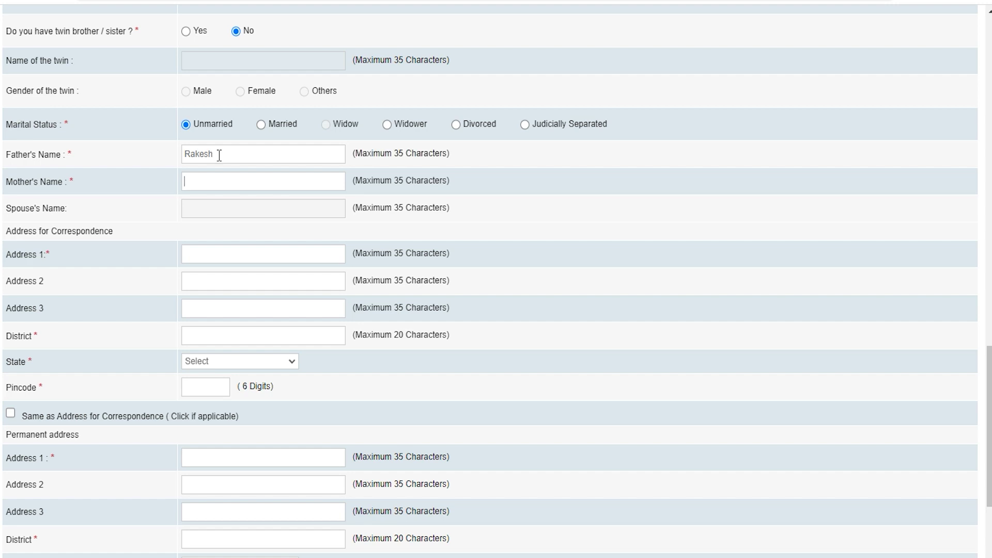
{"action": "type", "text": "Reena"}
{"action": "scroll", "coordinate": [227, 276], "scroll_direction": "down", "scroll_amount": 1}
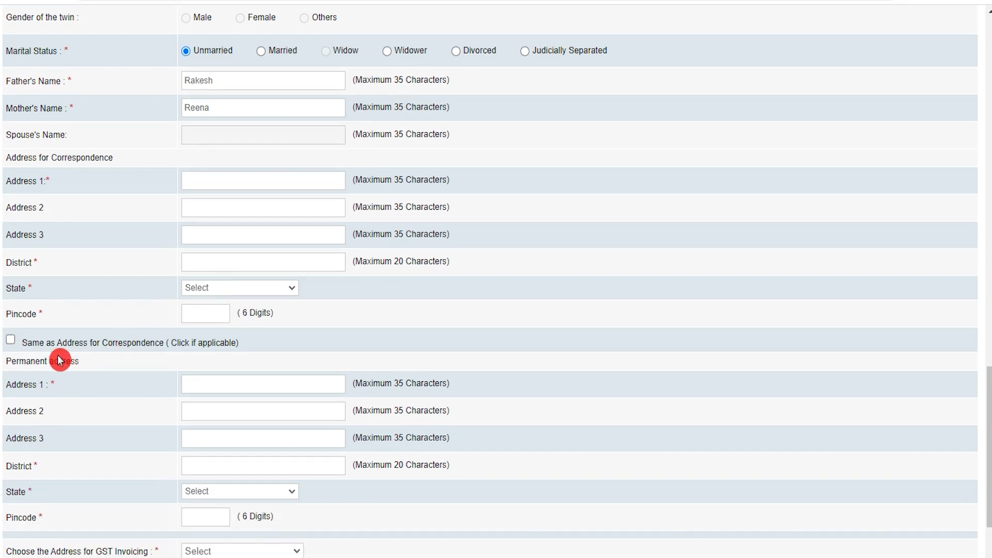
{"action": "left_click", "coordinate": [16, 362]}
{"action": "left_click", "coordinate": [57, 155]}
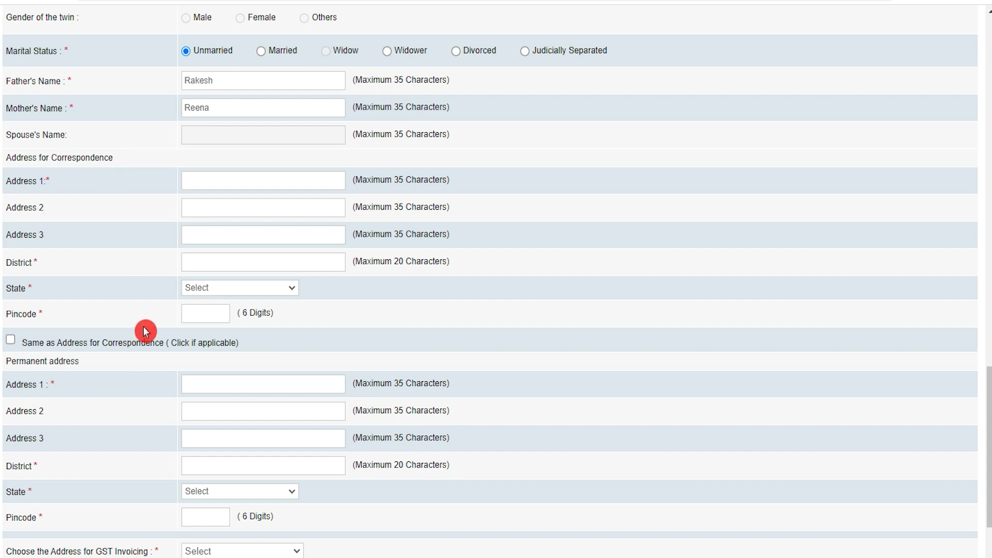
- Choose Correspondence Address for GST invoicing
{"action": "scroll", "coordinate": [146, 330], "scroll_direction": "down", "scroll_amount": 3}
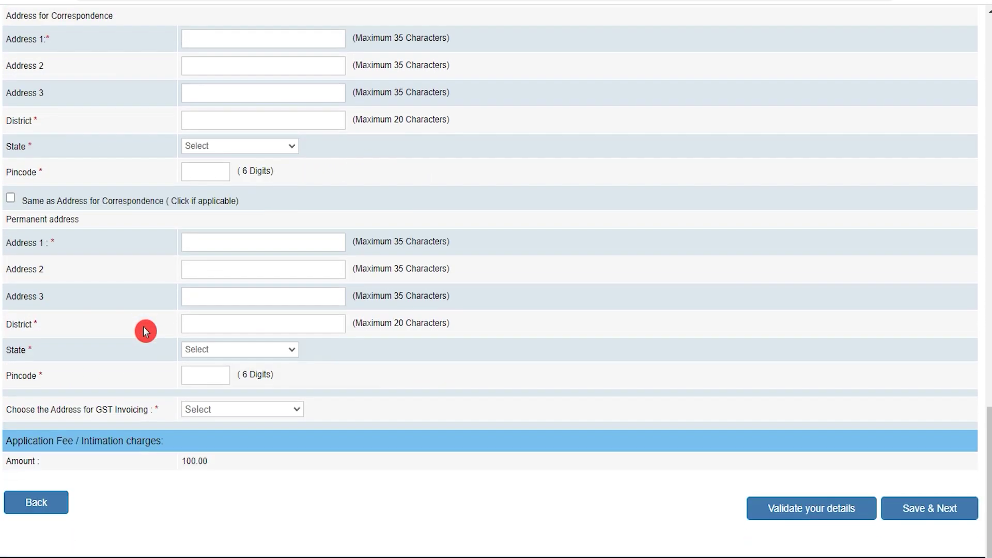
{"action": "left_click", "coordinate": [220, 416]}
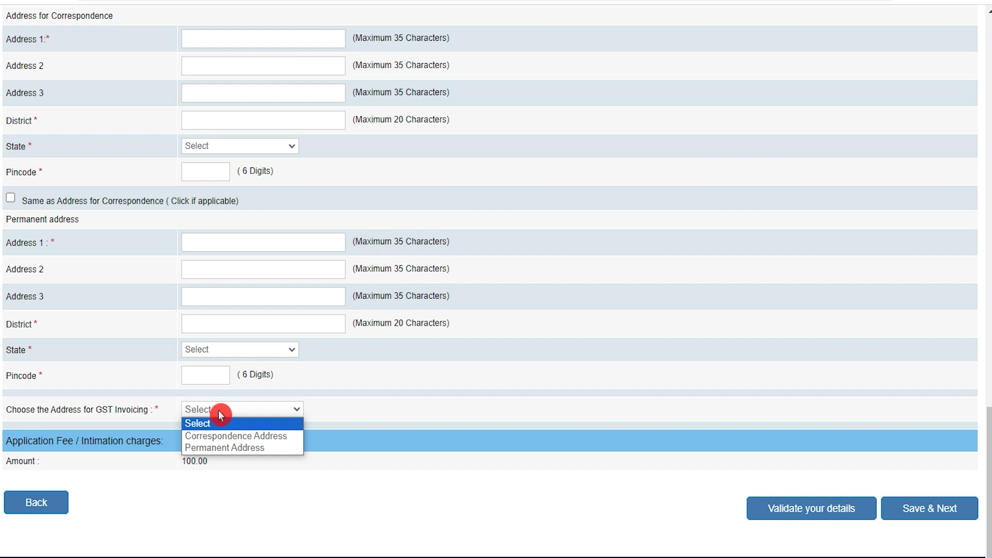
{"action": "left_click", "coordinate": [237, 436]}
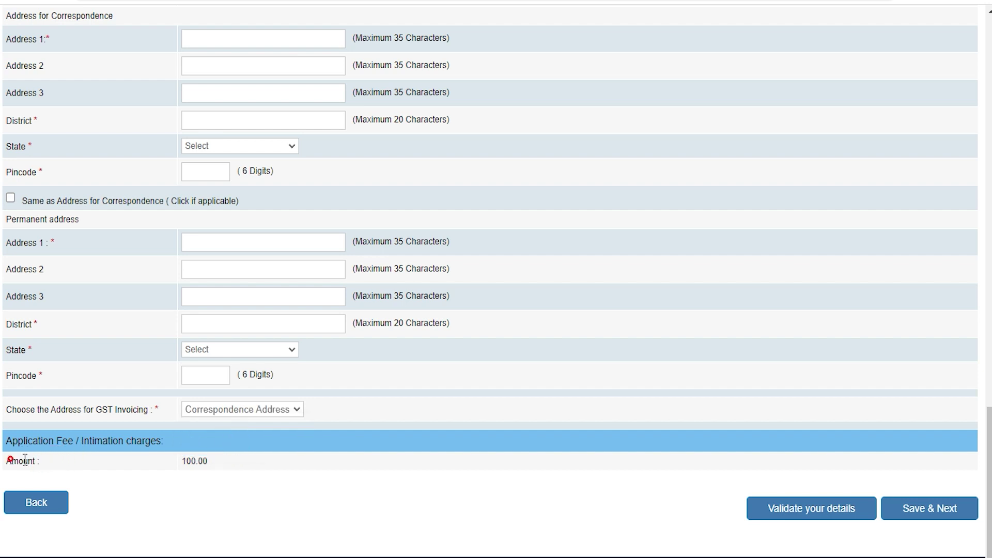
{"action": "left_click", "coordinate": [185, 461]}
- Save personal details and check the PDF's Matriculation, one-year apprenticeship and NAC eligibility
{"action": "left_click", "coordinate": [930, 515]}
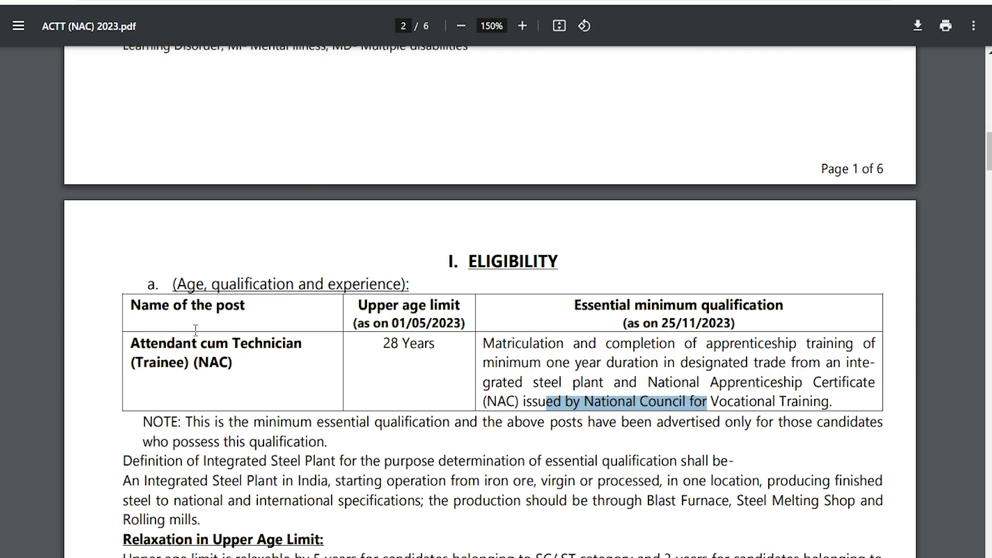
{"action": "left_click_drag", "start_coordinate": [140, 343], "coordinate": [237, 366]}
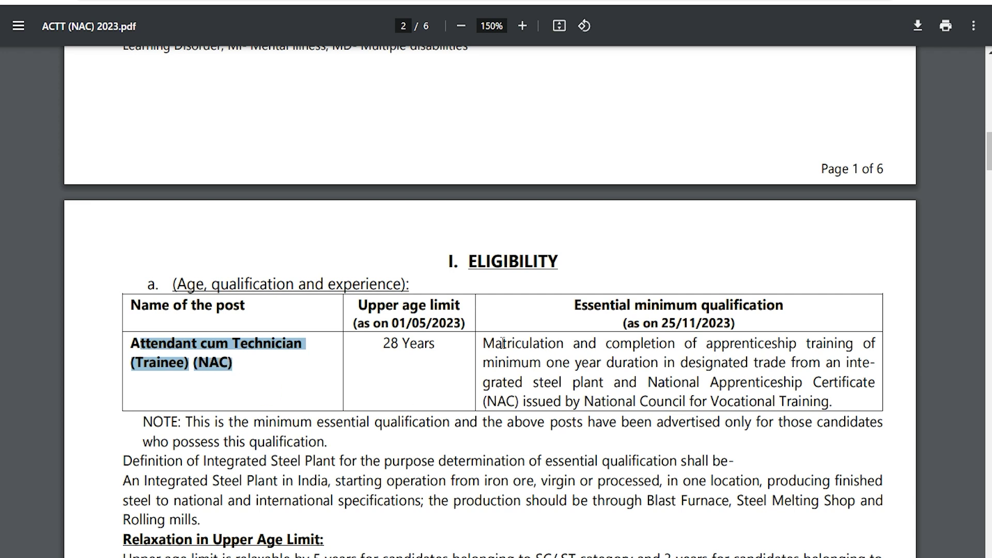
{"action": "left_click_drag", "start_coordinate": [495, 343], "coordinate": [557, 343]}
{"action": "left_click_drag", "start_coordinate": [715, 344], "coordinate": [791, 347]}
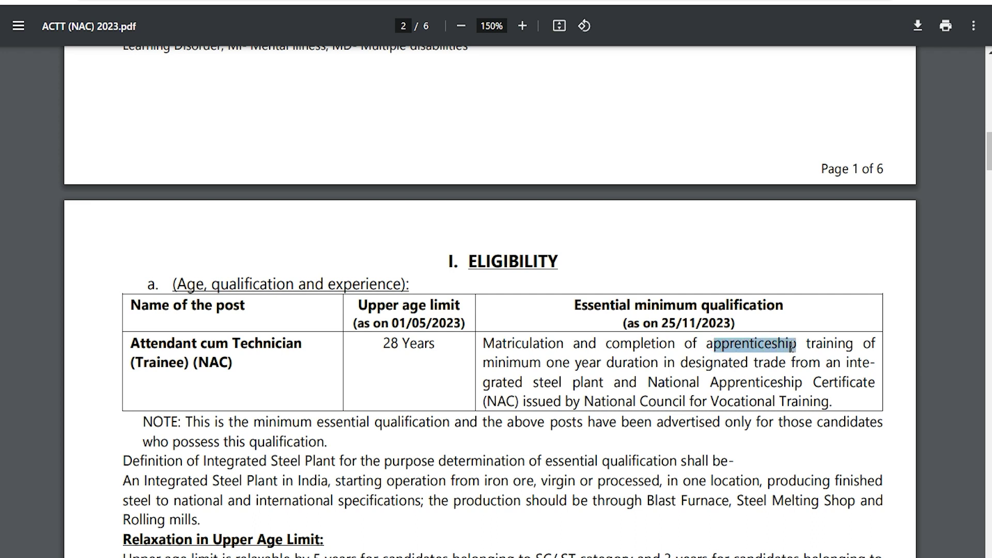
{"action": "left_click_drag", "start_coordinate": [589, 363], "coordinate": [760, 365]}
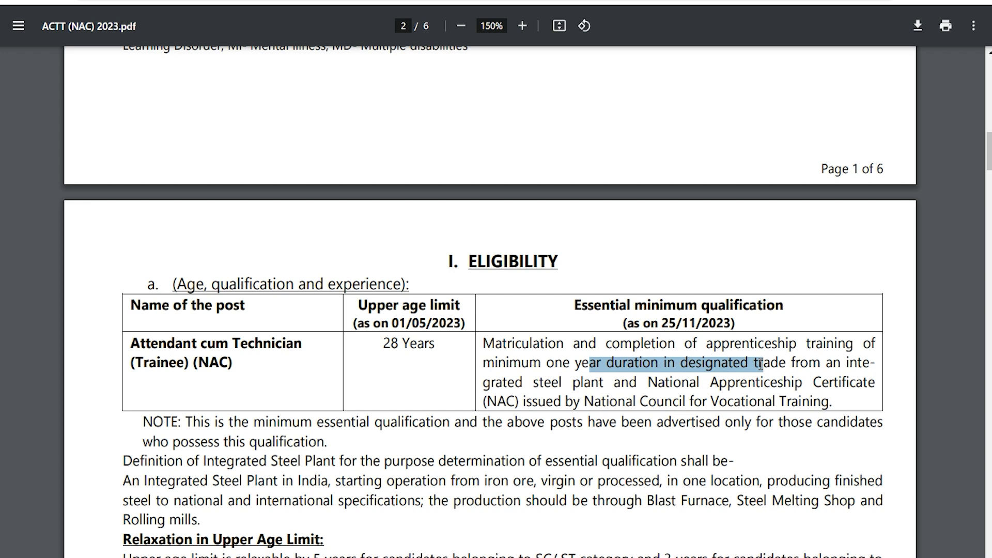
{"action": "left_click_drag", "start_coordinate": [553, 382], "coordinate": [789, 382]}
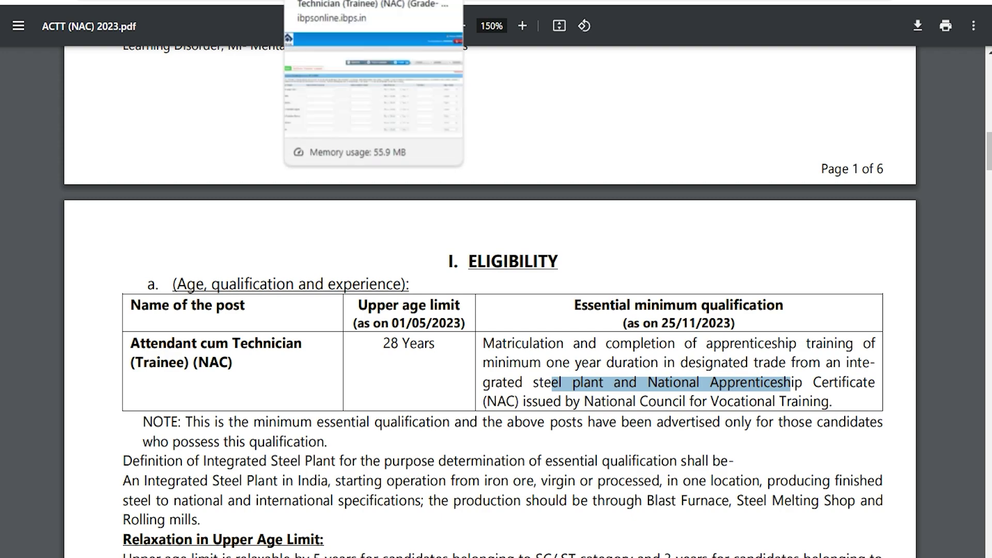
{"action": "left_click", "coordinate": [341, 1]}
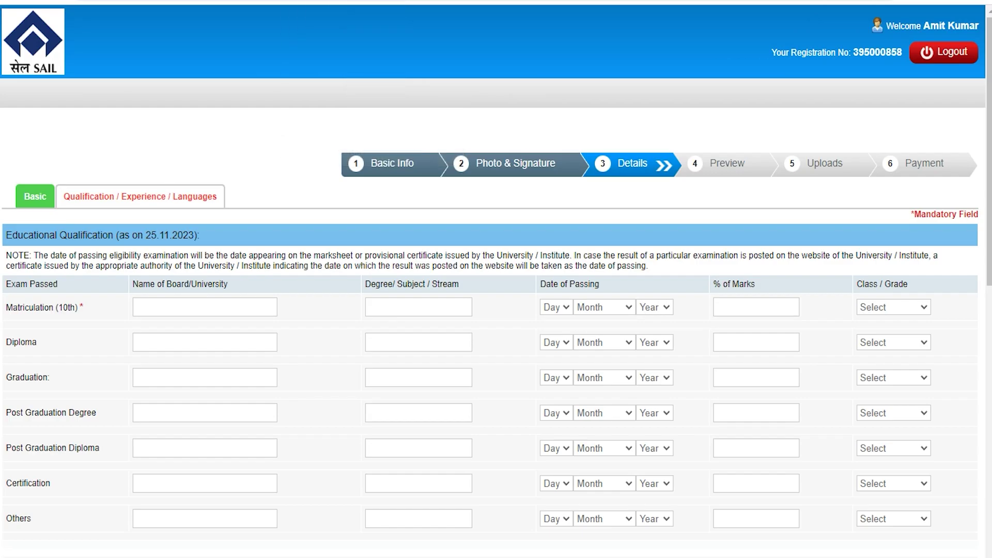
- Enter CBSE as board and Science as subject in the Matriculation row
{"action": "left_click", "coordinate": [205, 309]}
{"action": "type", "text": "CB"}
{"action": "left_click", "coordinate": [376, 307]}
{"action": "type", "text": "Science"}
{"action": "left_click", "coordinate": [419, 309]}
- Set the Matriculation passing date to 02 March 2015
{"action": "left_click", "coordinate": [558, 307]}
{"action": "left_click", "coordinate": [551, 341]}
{"action": "left_click", "coordinate": [588, 310]}
{"action": "left_click", "coordinate": [589, 358]}
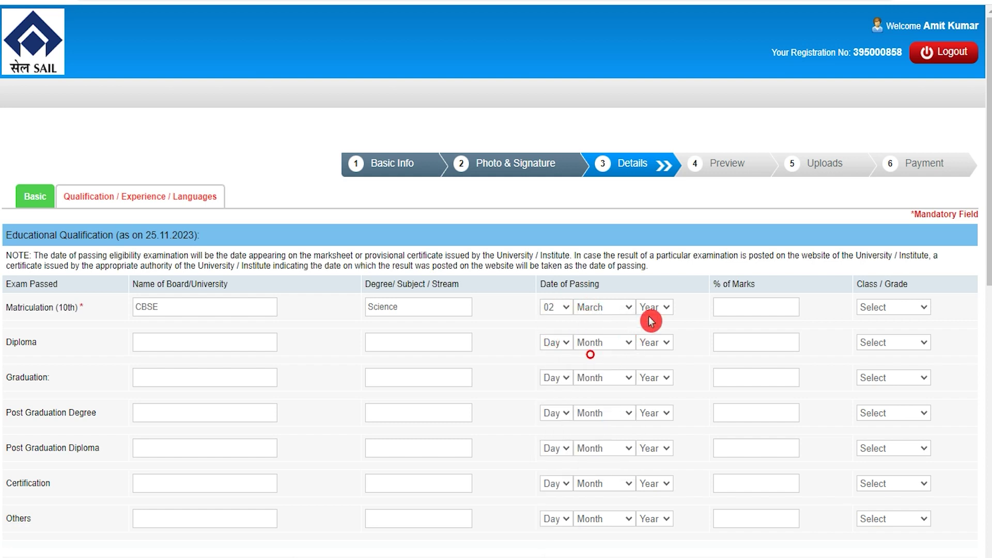
{"action": "left_click", "coordinate": [650, 310]}
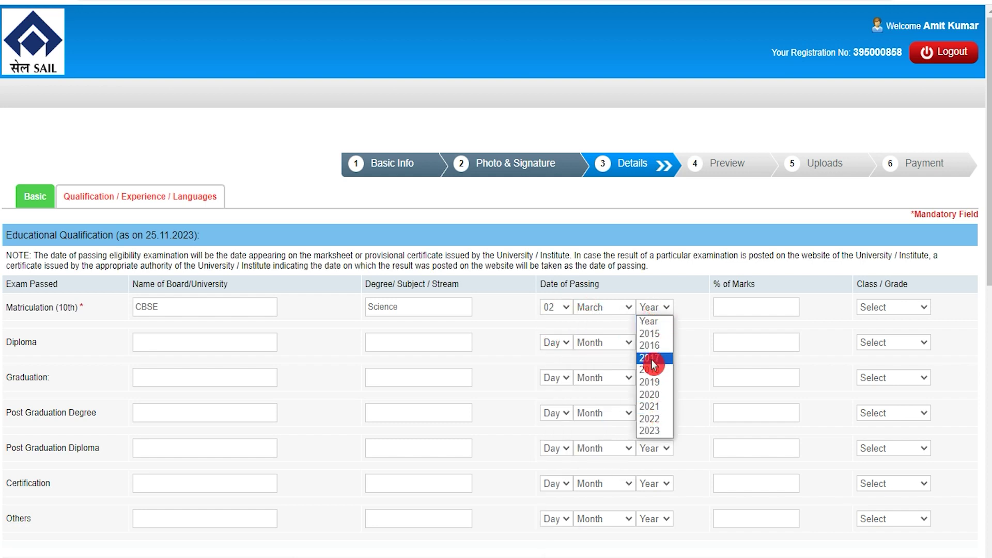
{"action": "left_click", "coordinate": [654, 334]}
- Enter 75% marks and select First Class for Matriculation
{"action": "left_click", "coordinate": [730, 307]}
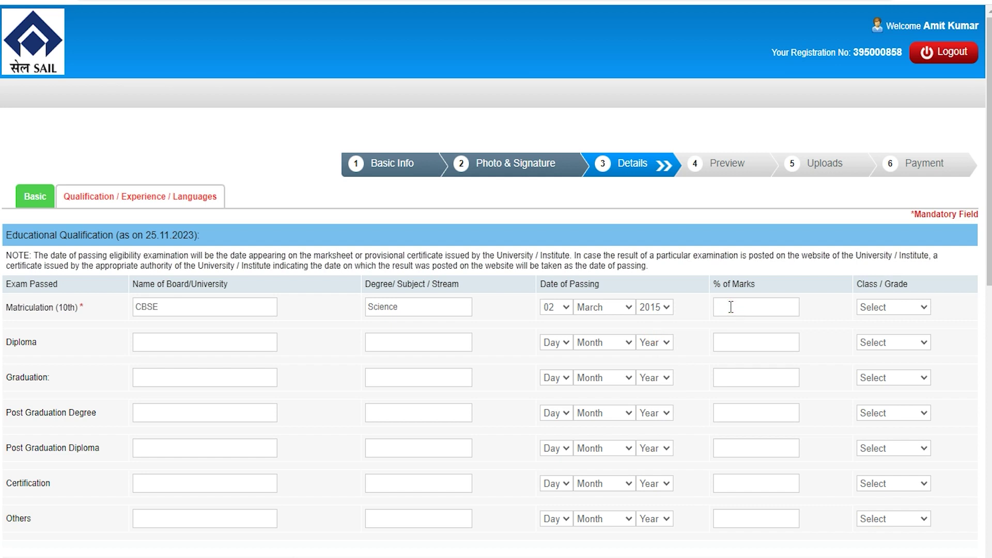
{"action": "type", "text": "75"}
{"action": "left_click", "coordinate": [910, 307]}
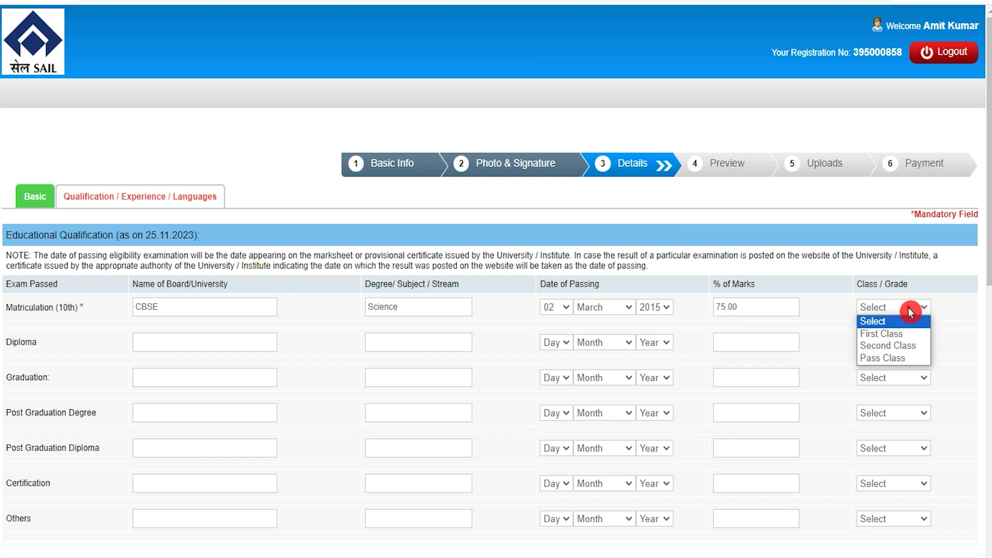
{"action": "left_click", "coordinate": [884, 334]}
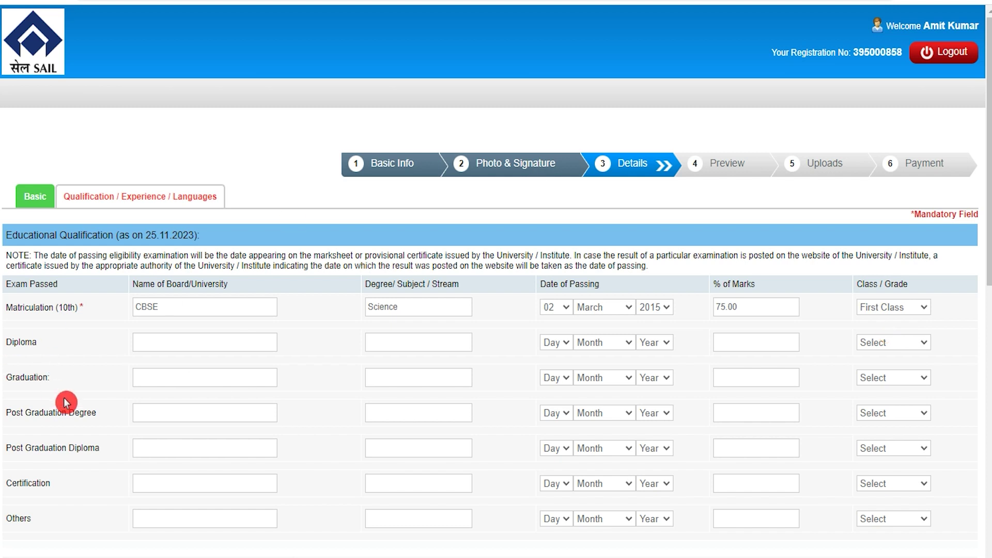
{"action": "scroll", "coordinate": [118, 414], "scroll_direction": "down", "scroll_amount": 4}
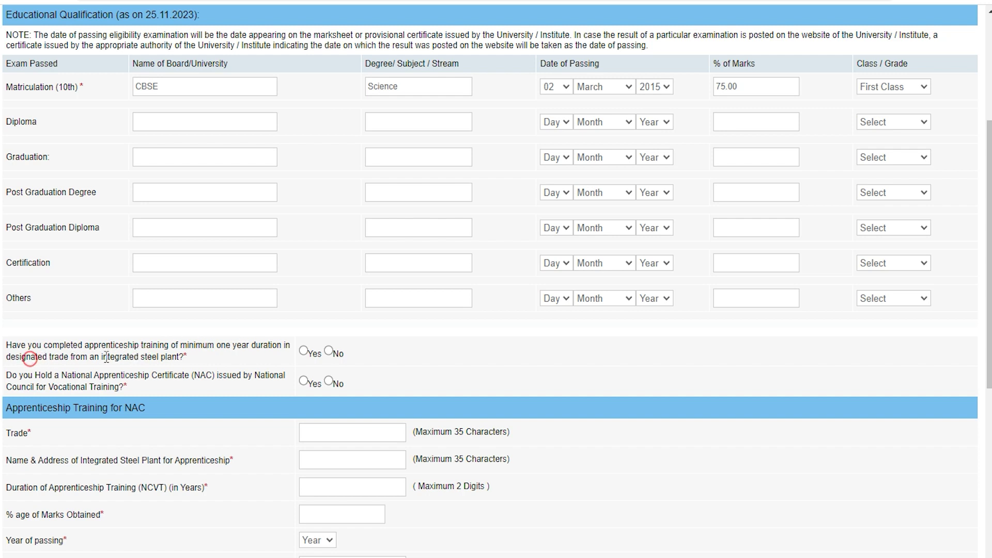
- Answer Yes to one-year steel plant apprenticeship training and to holding an NAC
{"action": "left_click", "coordinate": [304, 352]}
{"action": "left_click", "coordinate": [303, 381]}
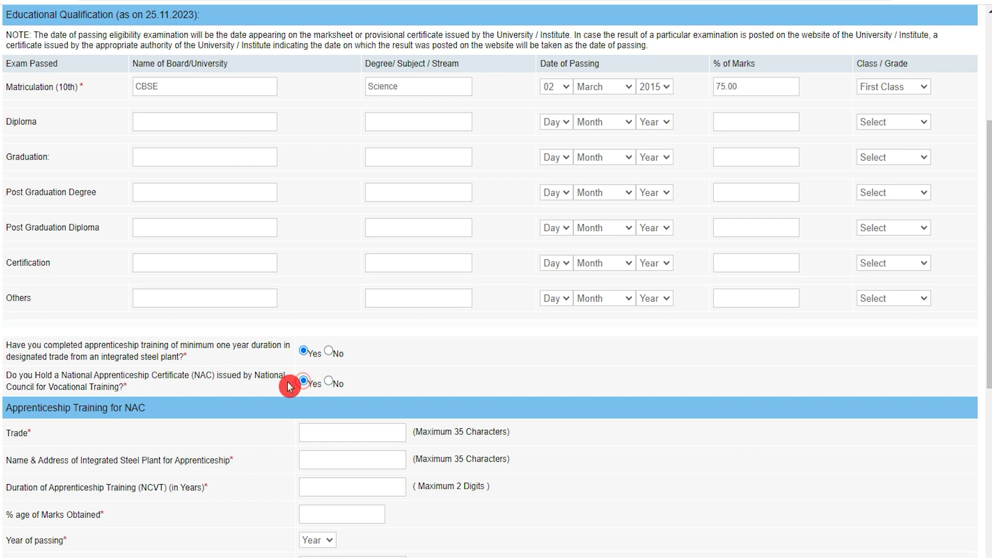
{"action": "scroll", "coordinate": [246, 454], "scroll_direction": "down", "scroll_amount": 3}
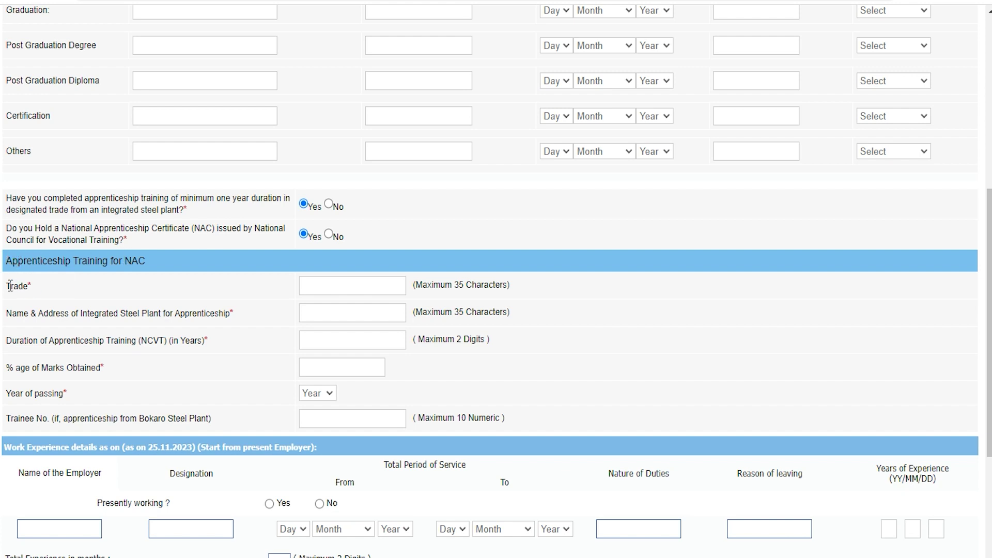
- Enter Fitter as the NAC apprenticeship trade and move through the steel plant details
{"action": "left_click", "coordinate": [393, 284]}
{"action": "type", "text": "Fitter"}
{"action": "left_click", "coordinate": [313, 307]}
{"action": "left_click", "coordinate": [225, 333]}
{"action": "left_click", "coordinate": [109, 356]}
{"action": "left_click", "coordinate": [24, 341]}
- Set apprenticeship duration to 1 year, marks to 80%, and year of passing 2020
{"action": "left_click", "coordinate": [316, 338]}
{"action": "type", "text": "1"}
{"action": "type", "text": "8"}
{"action": "type", "text": "0"}
{"action": "left_click", "coordinate": [322, 394]}
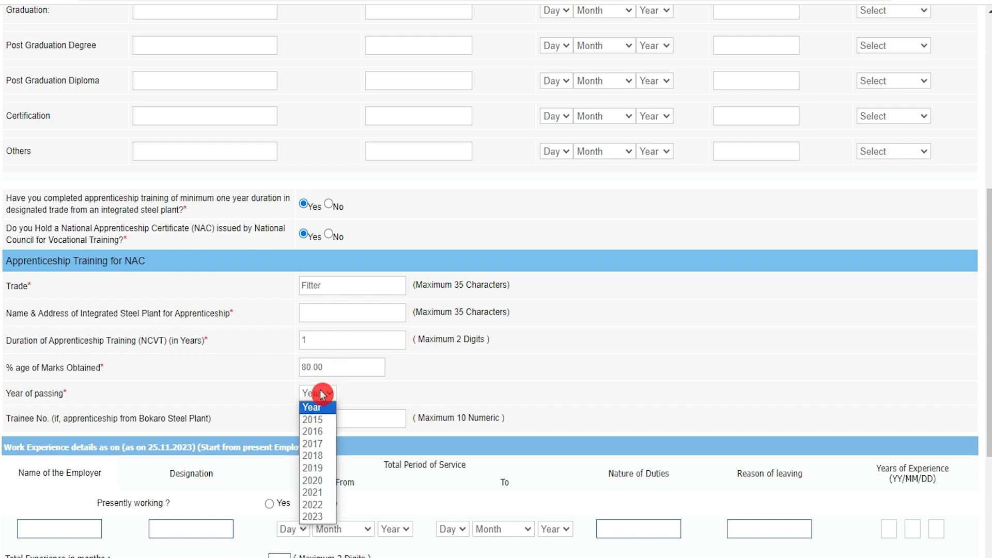
{"action": "left_click", "coordinate": [321, 480]}
{"action": "left_click", "coordinate": [316, 417]}
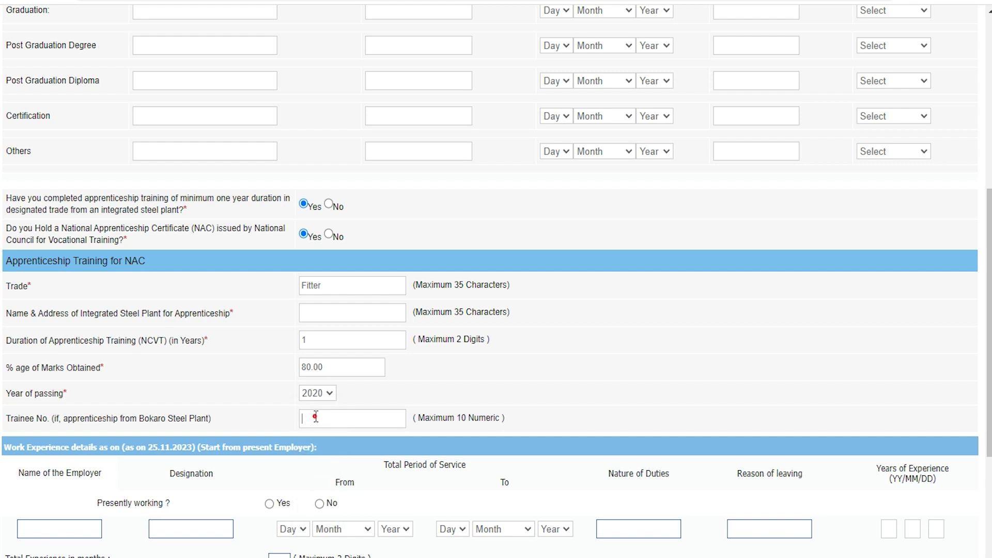
{"action": "scroll", "coordinate": [316, 416], "scroll_direction": "down", "scroll_amount": 4}
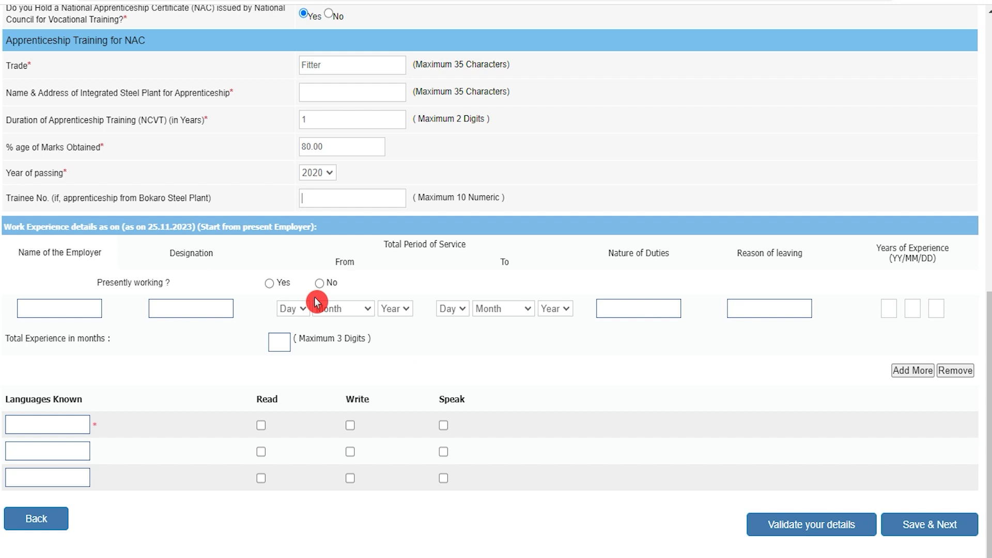
- Go through the employment fields: employer, designation, service period and nature of duties
{"action": "left_click", "coordinate": [75, 312]}
{"action": "left_click", "coordinate": [177, 308]}
{"action": "left_click", "coordinate": [283, 310]}
{"action": "left_click", "coordinate": [342, 309]}
{"action": "left_click", "coordinate": [397, 309]}
{"action": "left_click", "coordinate": [463, 310]}
{"action": "left_click", "coordinate": [499, 310]}
{"action": "left_click", "coordinate": [555, 310]}
{"action": "left_click", "coordinate": [630, 351]}
{"action": "left_click", "coordinate": [640, 308]}
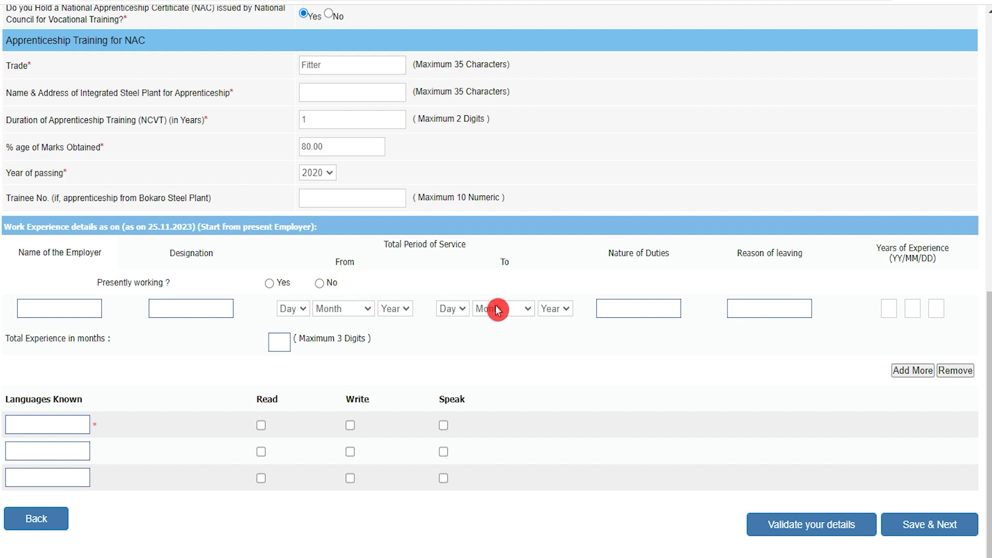
- Add Hindi under Languages Known with Read, Write and Speak all ticked
{"action": "left_click", "coordinate": [890, 248]}
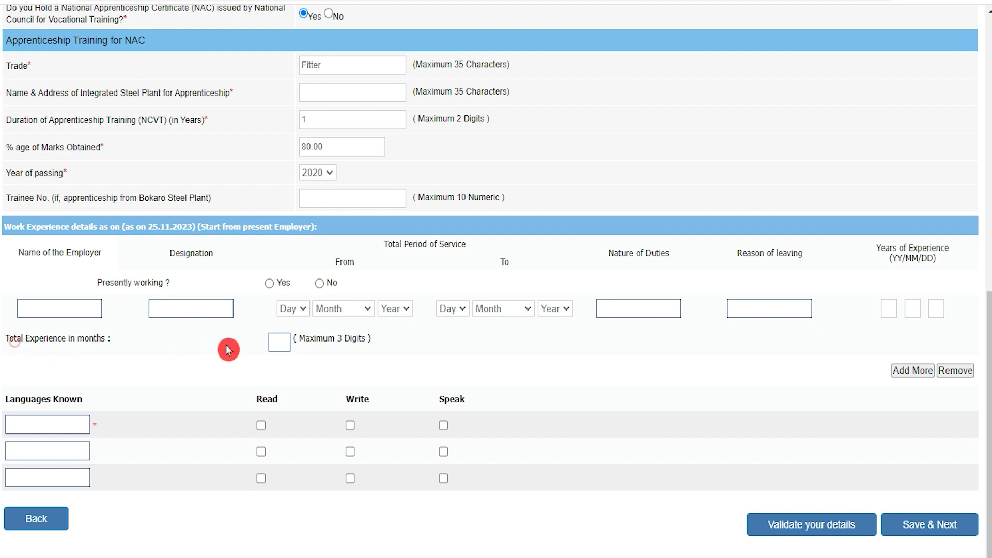
{"action": "left_click", "coordinate": [276, 340]}
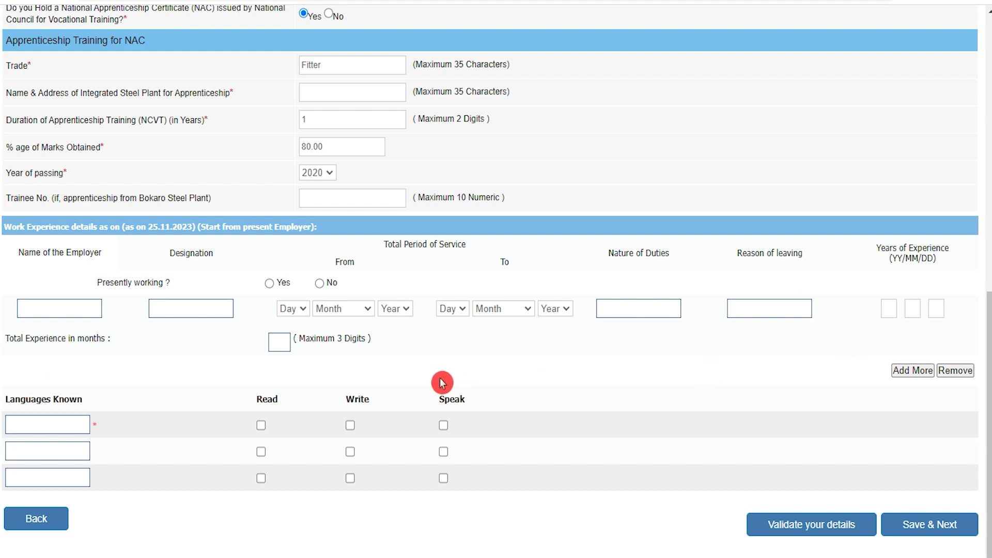
{"action": "left_click", "coordinate": [636, 355]}
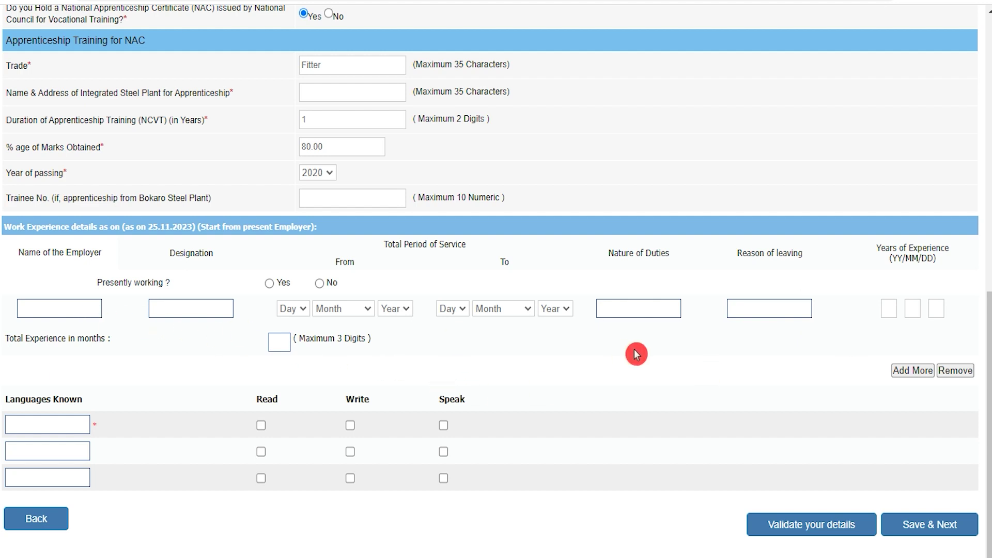
{"action": "left_click", "coordinate": [40, 422]}
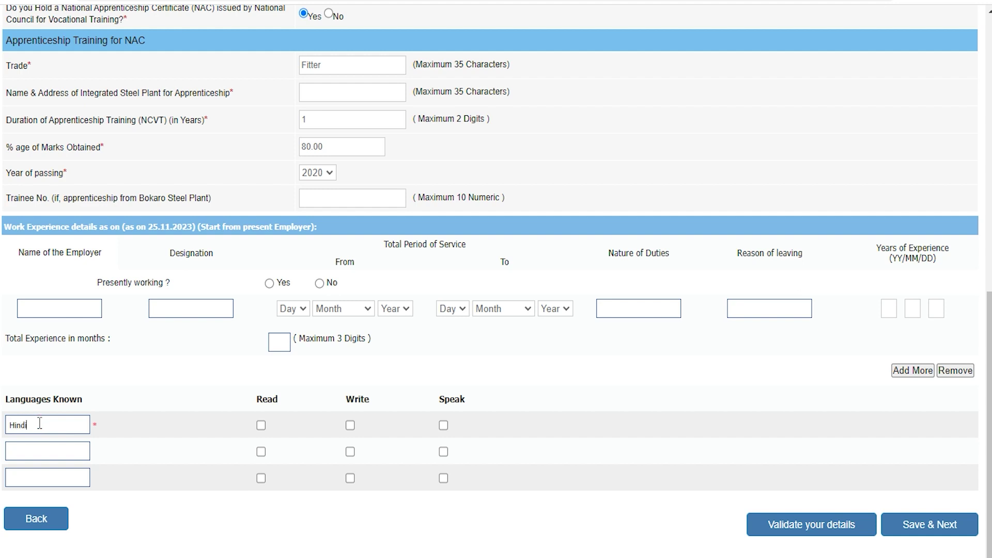
{"action": "left_click", "coordinate": [261, 426]}
{"action": "left_click", "coordinate": [350, 425]}
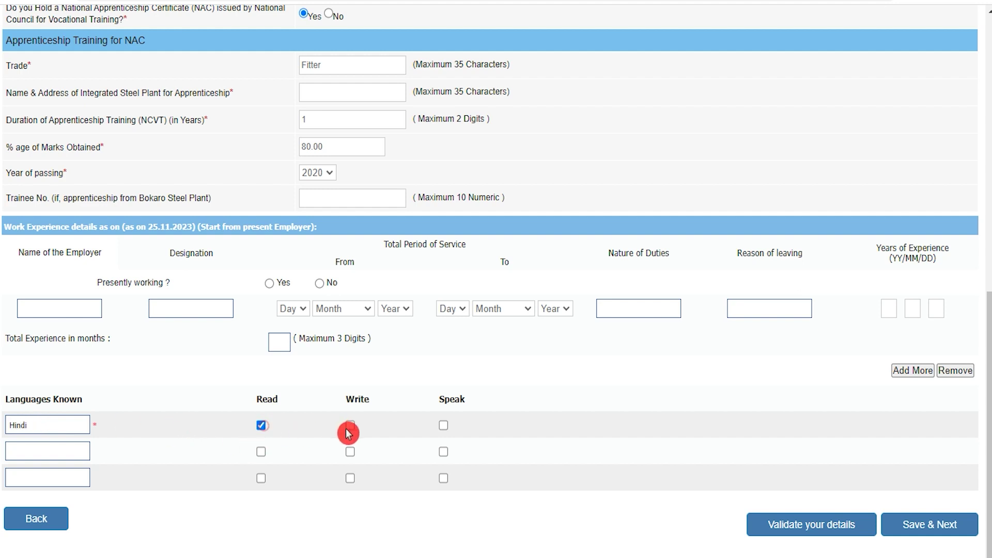
{"action": "left_click", "coordinate": [443, 425]}
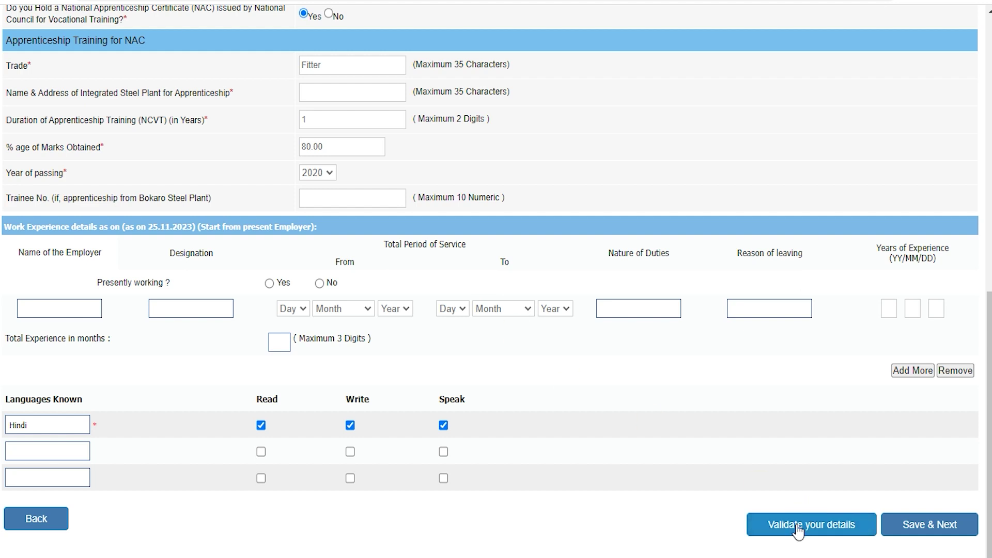
- Save the form, agree to the declaration on the preview, and complete registration
{"action": "left_click", "coordinate": [928, 532]}
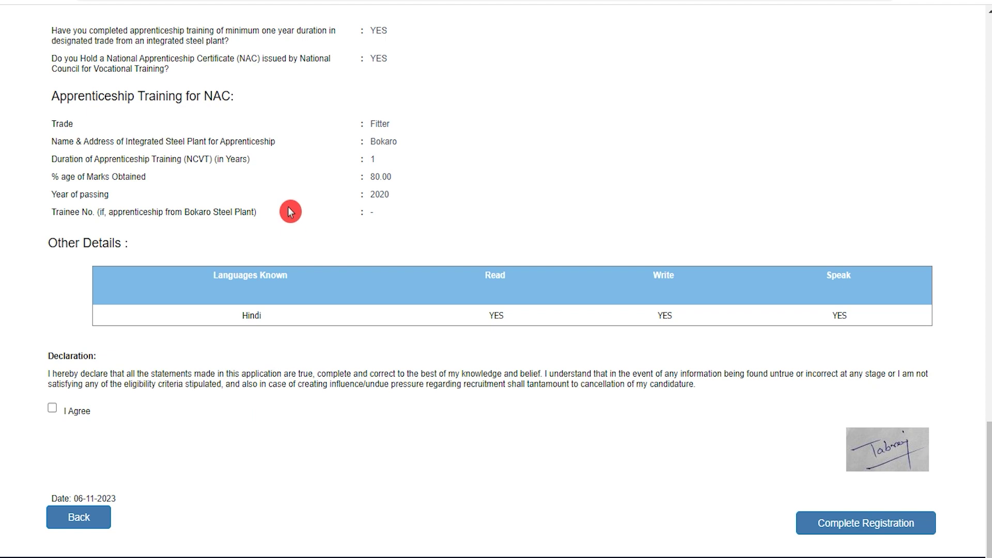
{"action": "left_click", "coordinate": [52, 409]}
{"action": "left_click", "coordinate": [202, 294]}
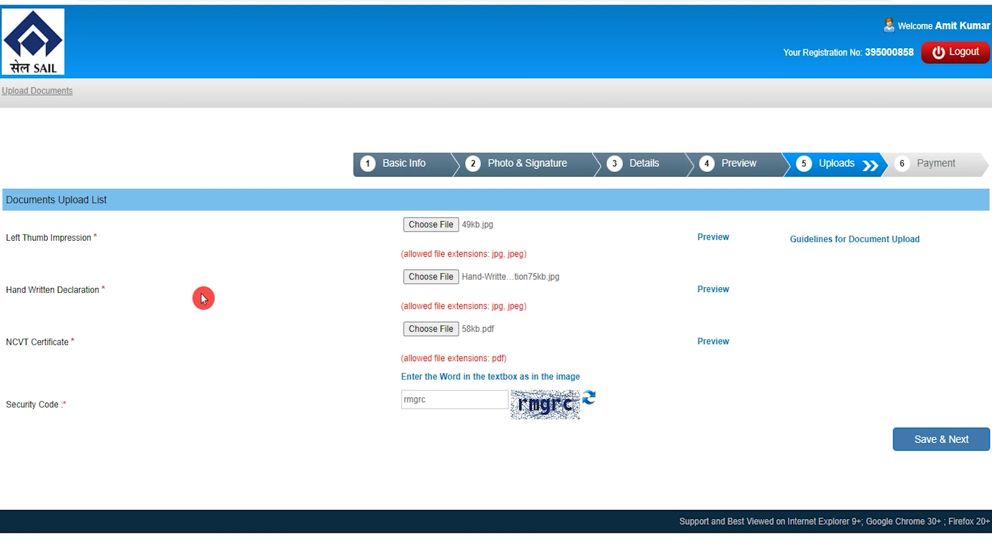
- Review the upload guidelines: thumb impression 20–50 KB, declaration 50–100 KB, NCVT certificate
{"action": "left_click_drag", "start_coordinate": [20, 235], "coordinate": [65, 237]}
{"action": "left_click", "coordinate": [17, 294]}
{"action": "left_click_drag", "start_coordinate": [17, 294], "coordinate": [99, 290]}
{"action": "left_click_drag", "start_coordinate": [12, 342], "coordinate": [58, 342]}
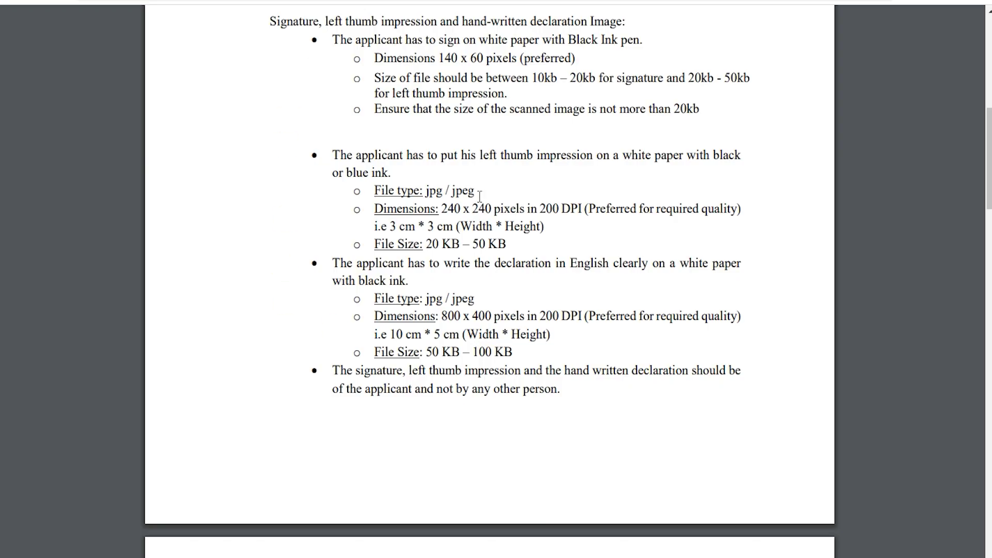
{"action": "left_click_drag", "start_coordinate": [426, 243], "coordinate": [505, 244]}
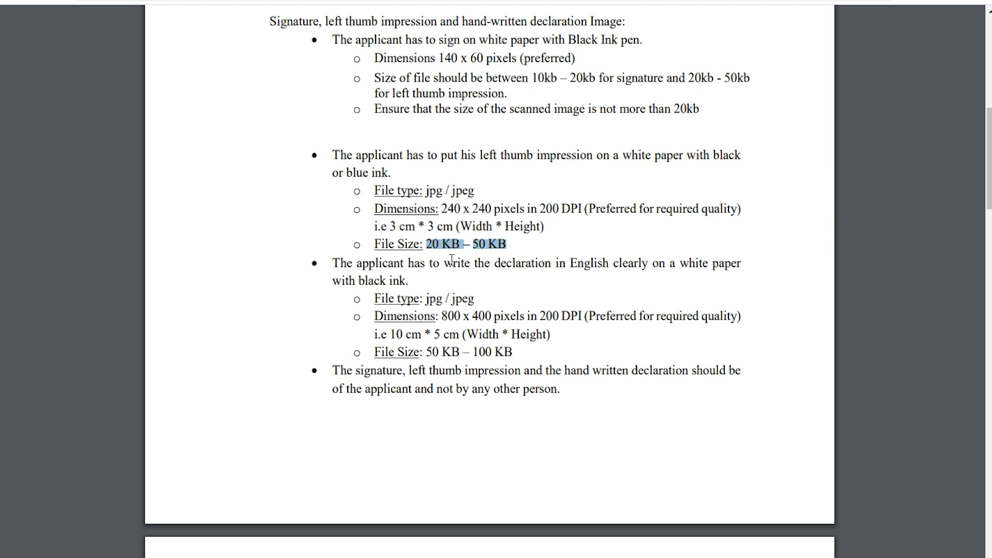
{"action": "left_click", "coordinate": [571, 263]}
{"action": "left_click_drag", "start_coordinate": [429, 352], "coordinate": [508, 352]}
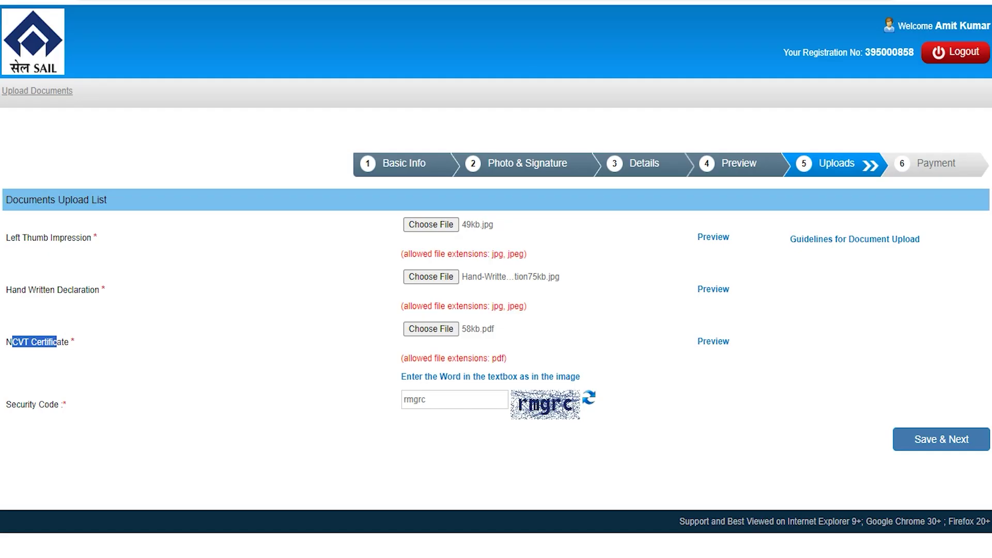
{"action": "left_click_drag", "start_coordinate": [11, 341], "coordinate": [50, 343]}
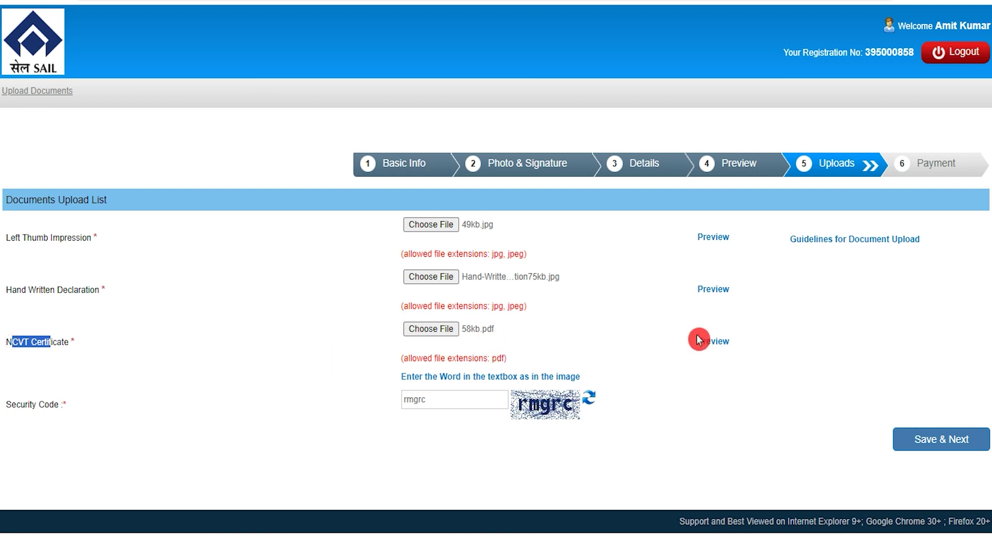
{"action": "left_click_drag", "start_coordinate": [4, 404], "coordinate": [93, 404]}
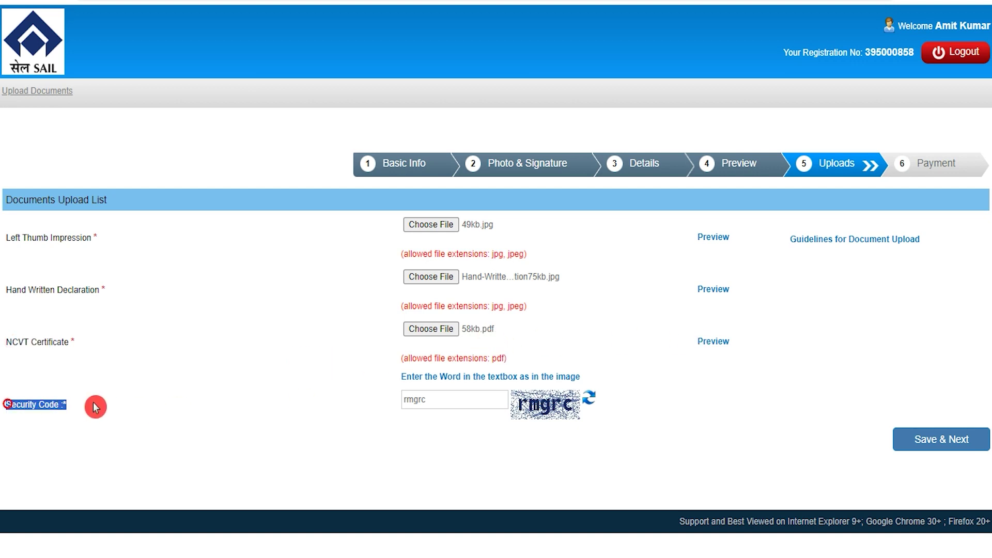
- Enter the security code, save the uploads, and confirm the final submission
{"action": "left_click", "coordinate": [455, 399]}
{"action": "left_click", "coordinate": [932, 444]}
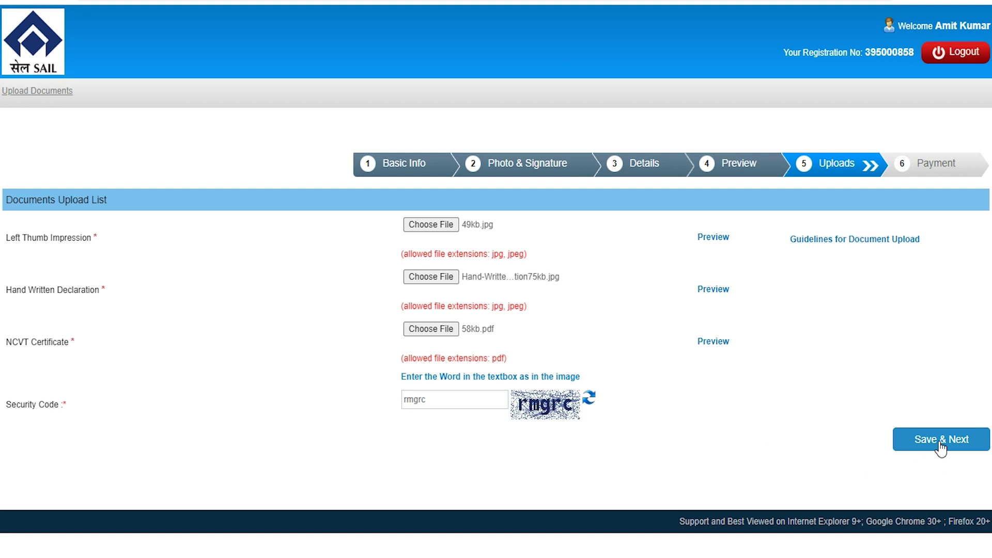
{"action": "left_click", "coordinate": [564, 101]}
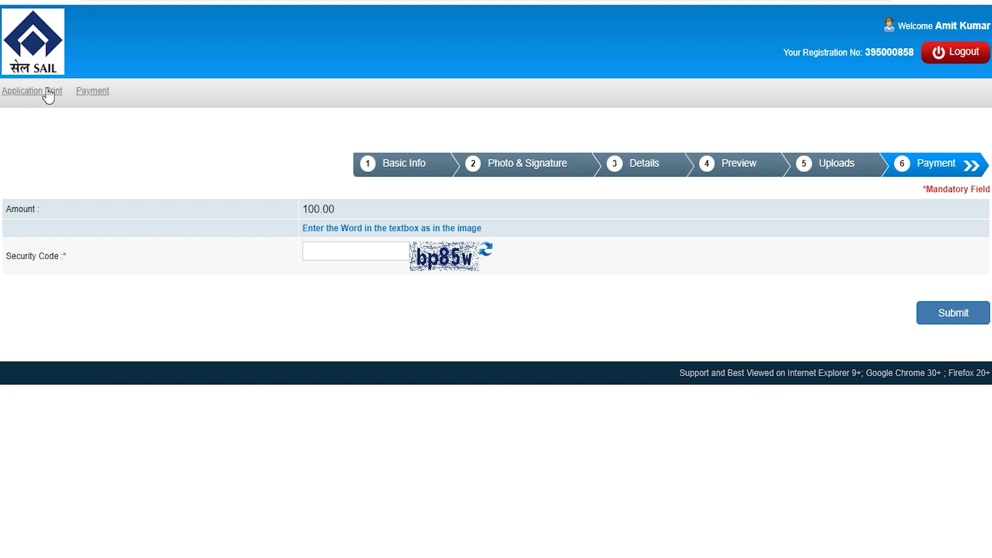
- Review the fee lines (300/- for General, EWS, OBC; SC/ST line) and enter the security code
{"action": "left_click", "coordinate": [13, 208]}
{"action": "left_click", "coordinate": [259, 207]}
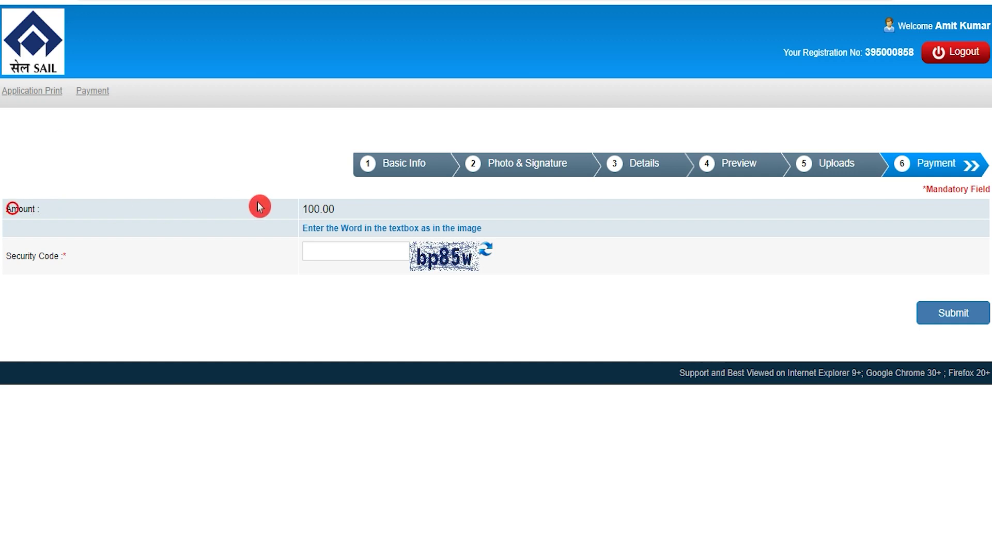
{"action": "left_click", "coordinate": [308, 209]}
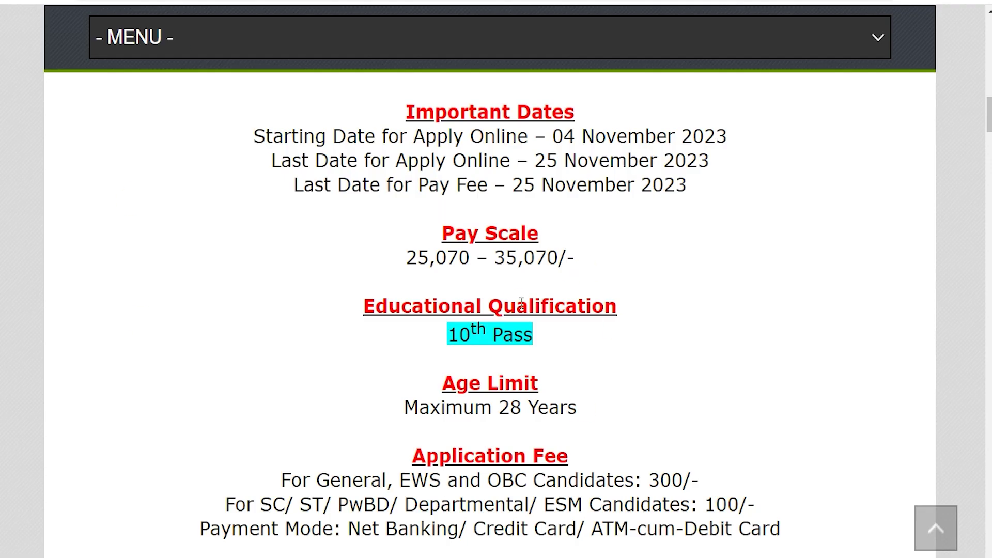
{"action": "left_click_drag", "start_coordinate": [316, 480], "coordinate": [583, 485]}
{"action": "left_click_drag", "start_coordinate": [649, 477], "coordinate": [691, 478]}
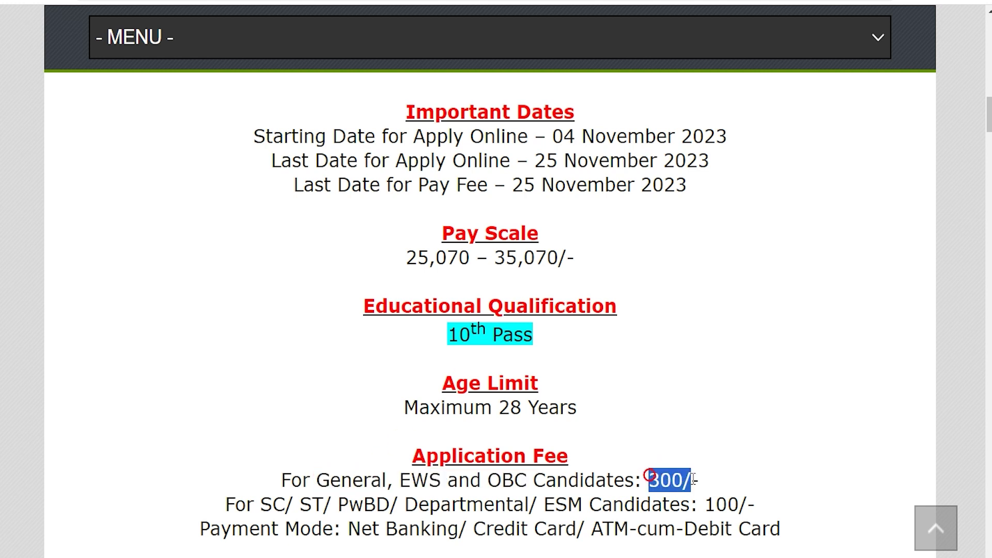
{"action": "left_click_drag", "start_coordinate": [260, 503], "coordinate": [663, 507]}
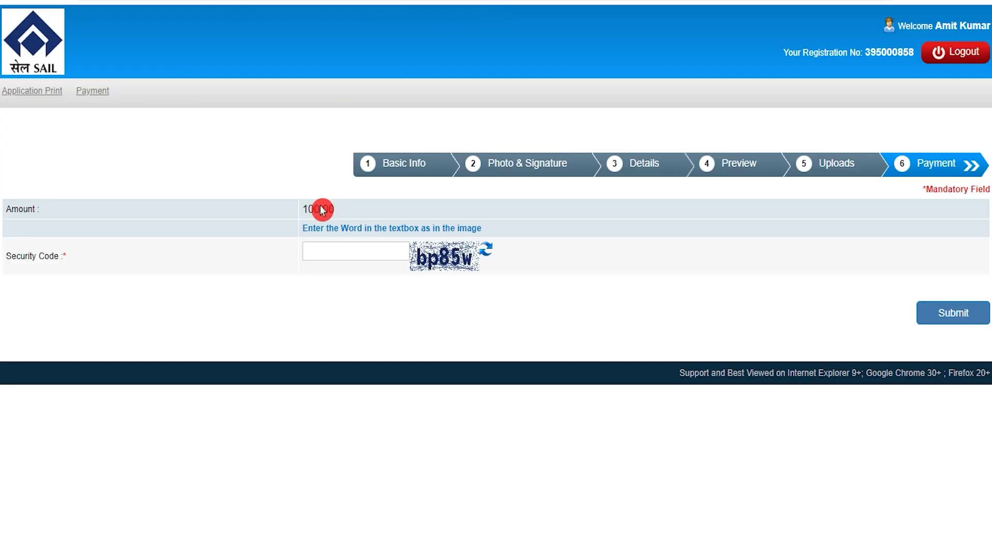
{"action": "left_click", "coordinate": [333, 249]}
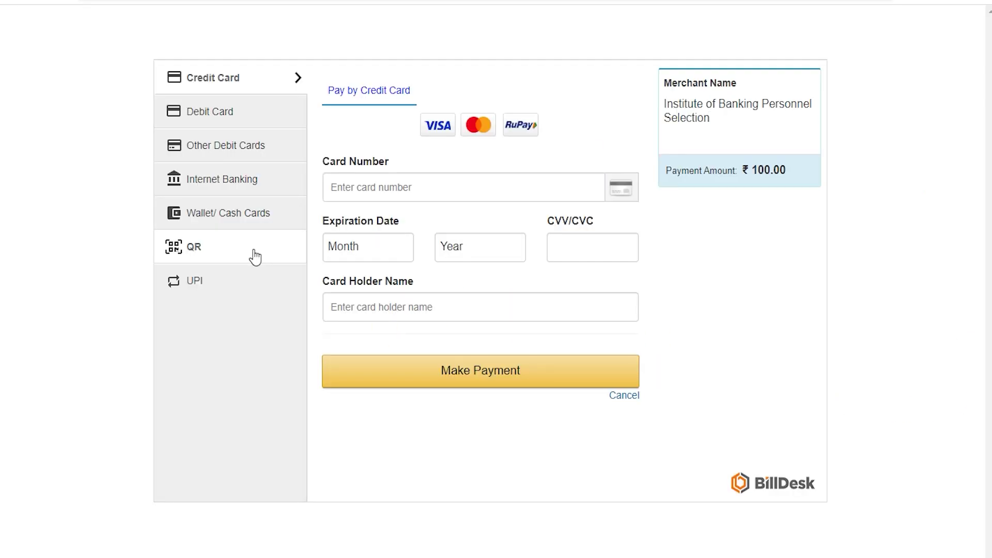
- Pay by debit card, entering the card number and expiry 01 (Jan) 2026
{"action": "left_click", "coordinate": [320, 277]}
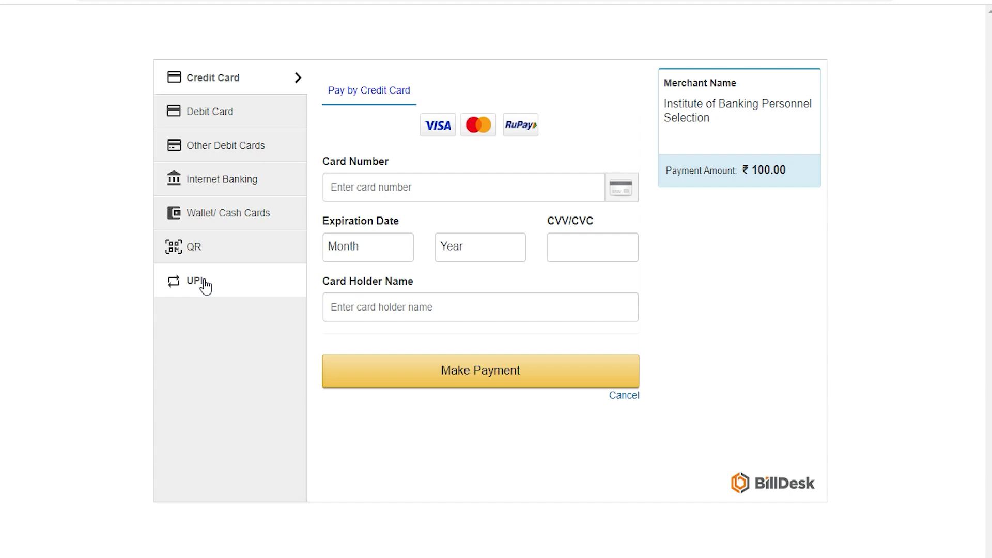
{"action": "left_click", "coordinate": [222, 121]}
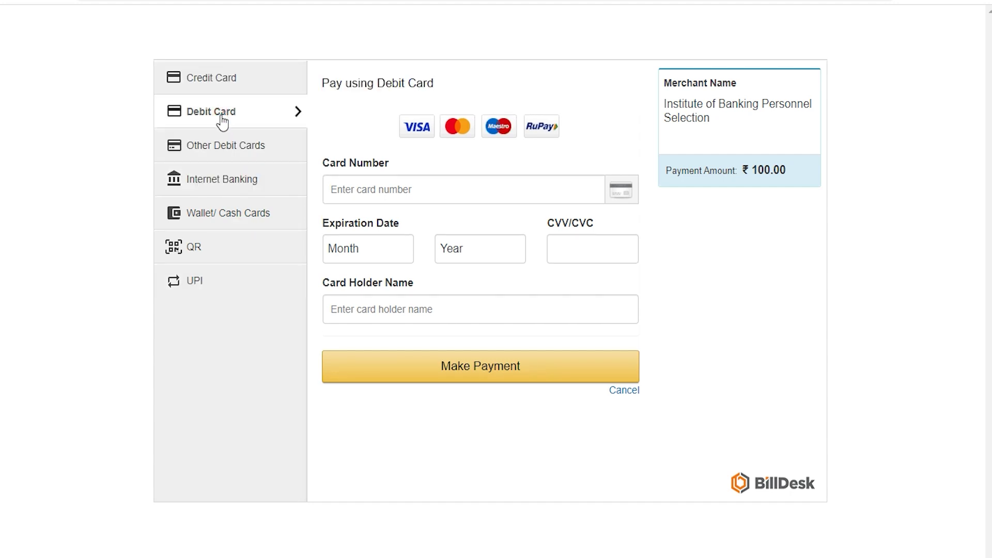
{"action": "left_click", "coordinate": [369, 190]}
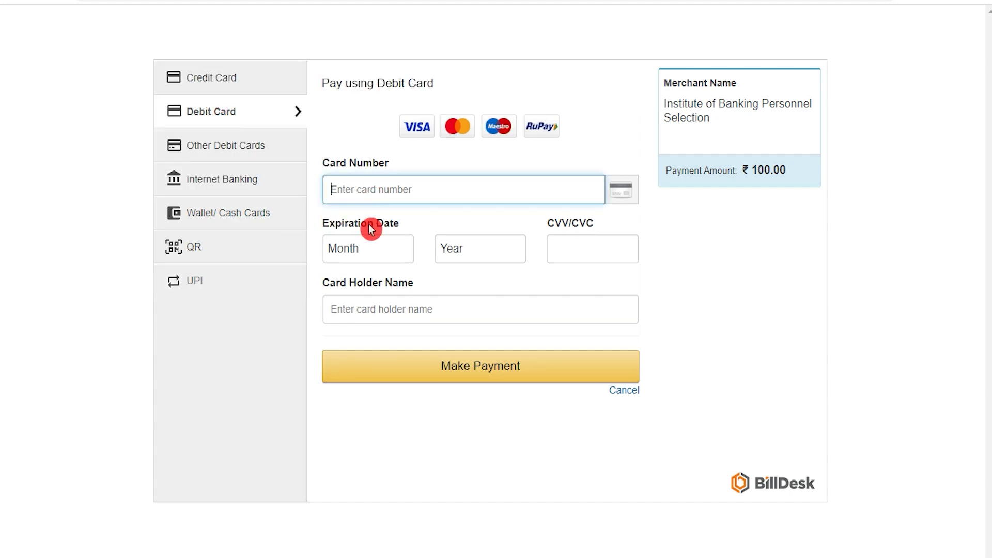
{"action": "left_click", "coordinate": [367, 253]}
{"action": "left_click", "coordinate": [361, 285]}
{"action": "left_click", "coordinate": [493, 244]}
{"action": "left_click", "coordinate": [461, 331]}
- Enter the CVV and the card holder's name, then complete the ₹100.00 payment
{"action": "left_click", "coordinate": [580, 253]}
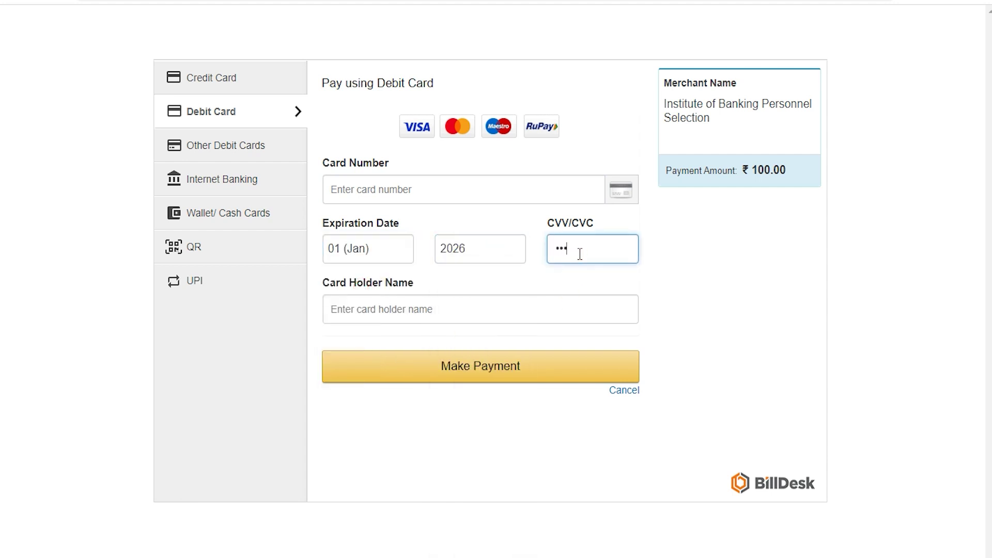
{"action": "left_click", "coordinate": [530, 302]}
{"action": "type", "text": "Amit"}
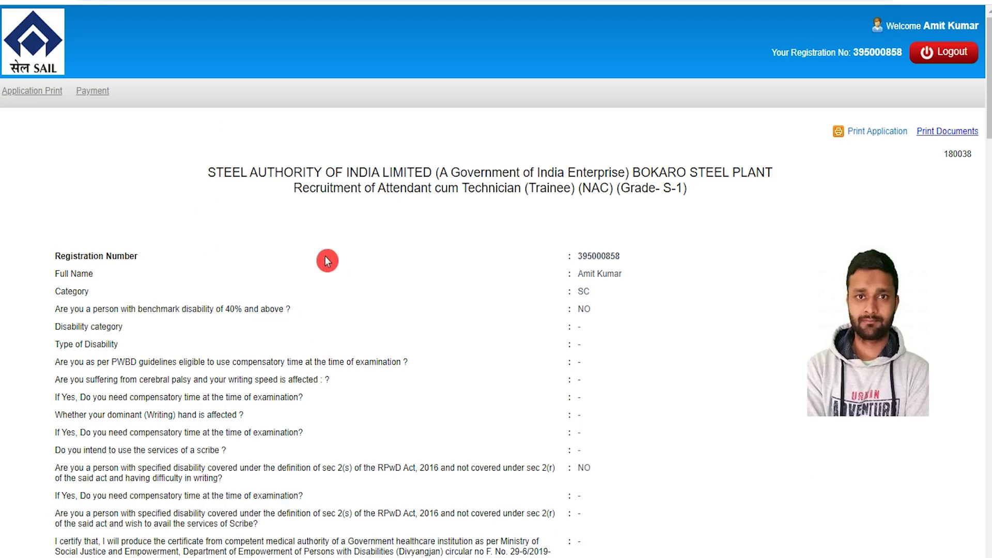
{"action": "left_click_drag", "start_coordinate": [156, 309], "coordinate": [236, 309]}
{"action": "left_click", "coordinate": [231, 309]}
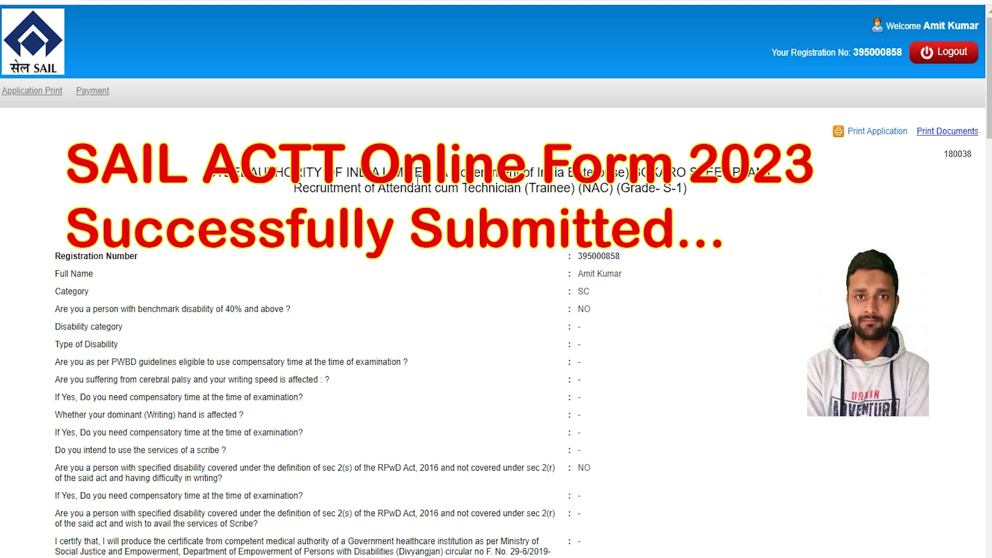
- Review the post name on the printable ACTT application before returning to the home page
{"action": "left_click_drag", "start_coordinate": [391, 191], "coordinate": [631, 191]}
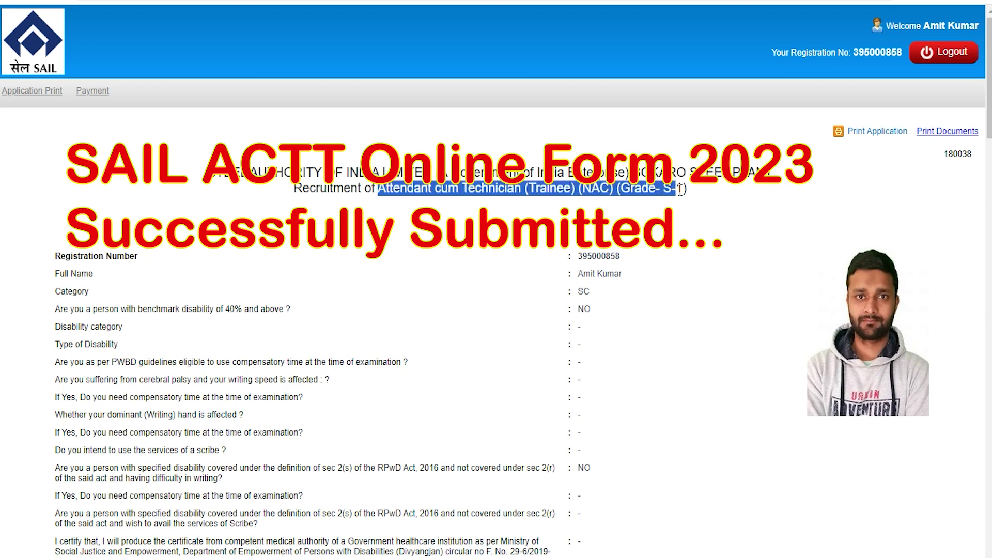
{"action": "left_click", "coordinate": [349, 267]}
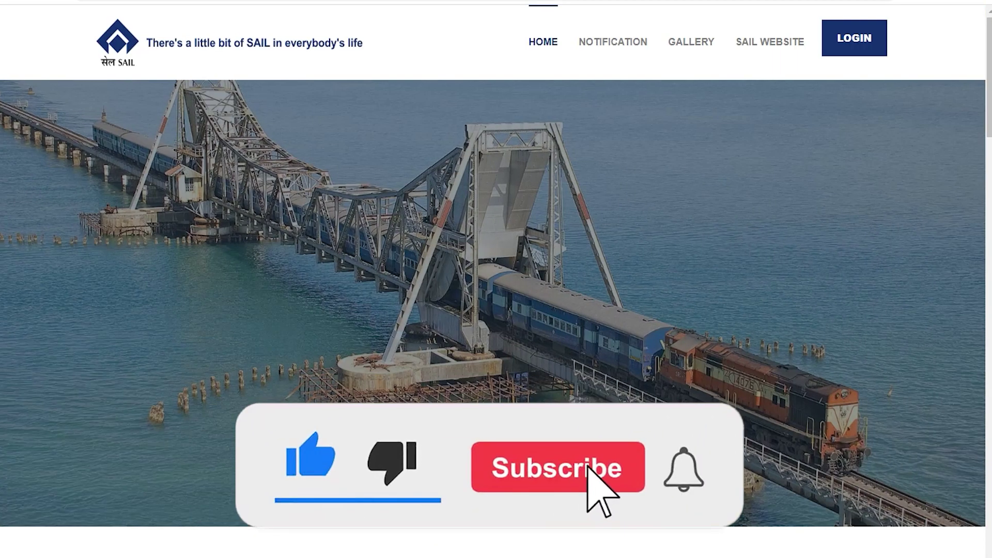
{"action": "mouse_move", "coordinate": [879, 343]}
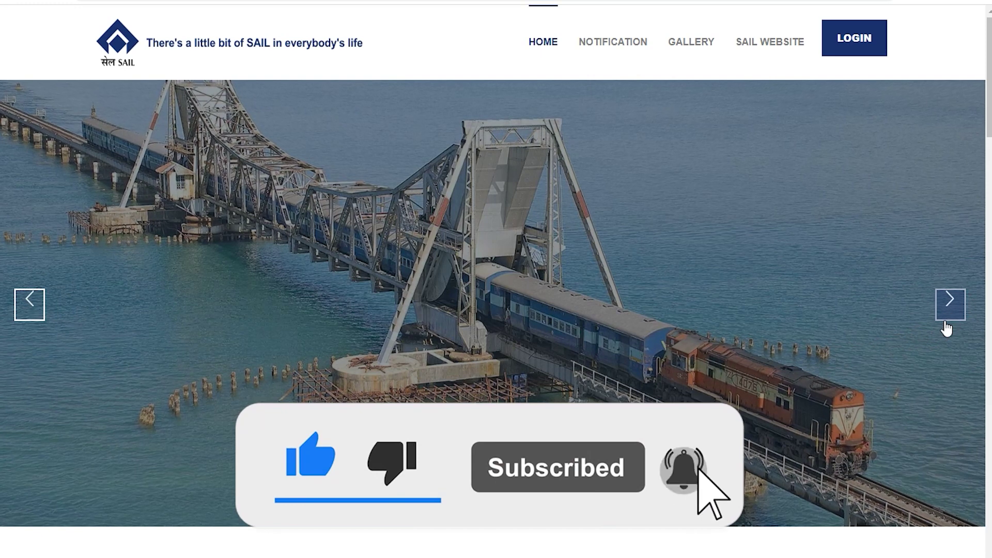